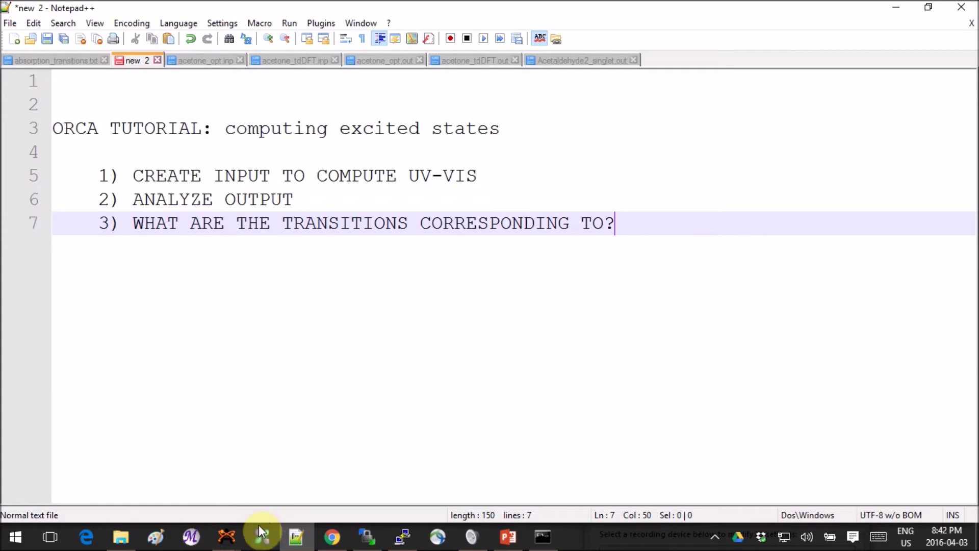
# Preview the Avogadro window from the taskbar
pyautogui.moveTo(233, 531)
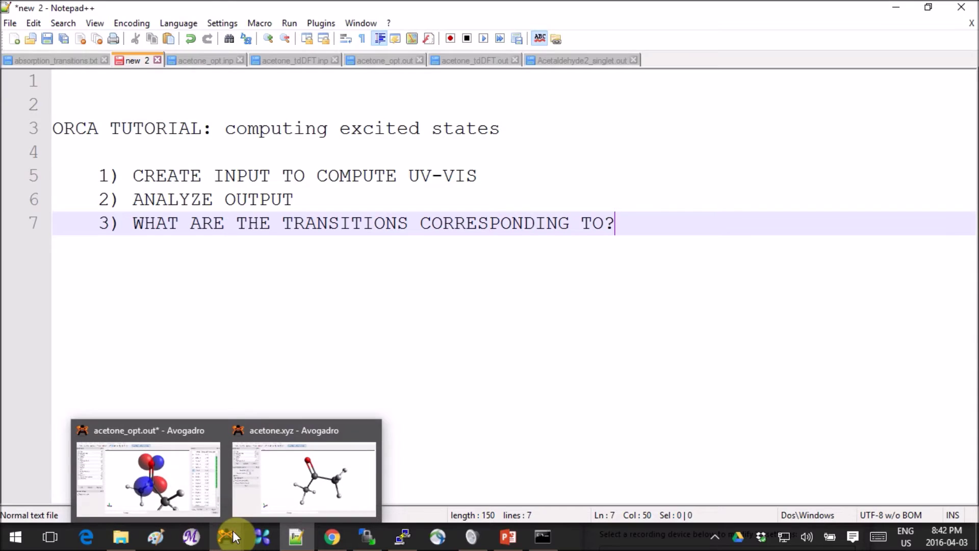
pyautogui.click(265, 497)
pyautogui.moveTo(767, 164); pyautogui.dragTo(817, 175)
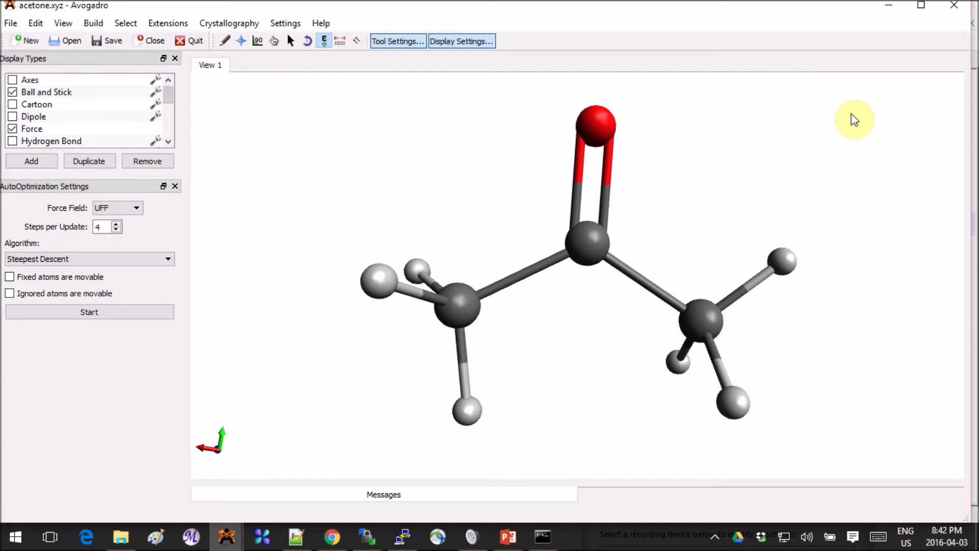
pyautogui.moveTo(854, 146); pyautogui.dragTo(832, 144)
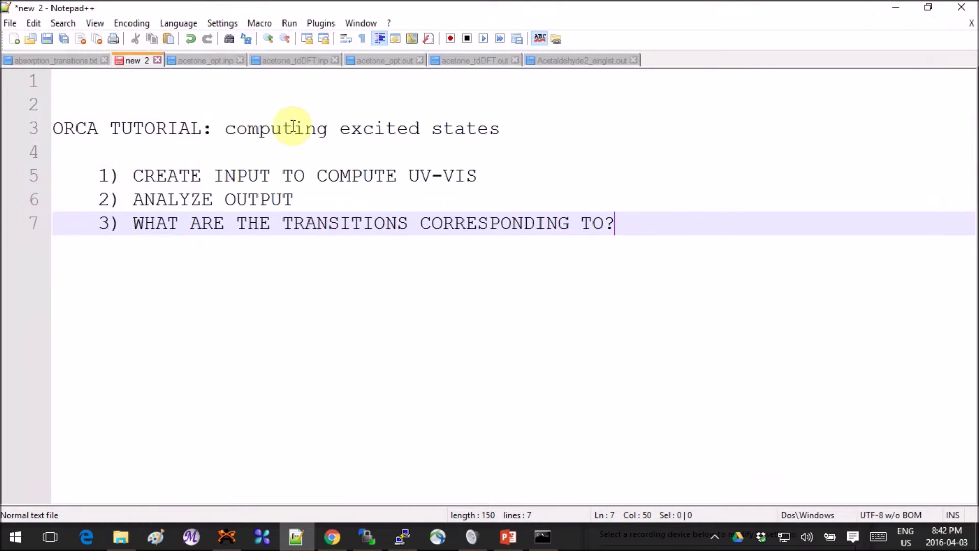
pyautogui.click(302, 60)
# Review the %tddft block (maxdim 300, nroots 50) in acetone_tdDFT.inp against the ORCA TDDFT page
pyautogui.click(468, 187)
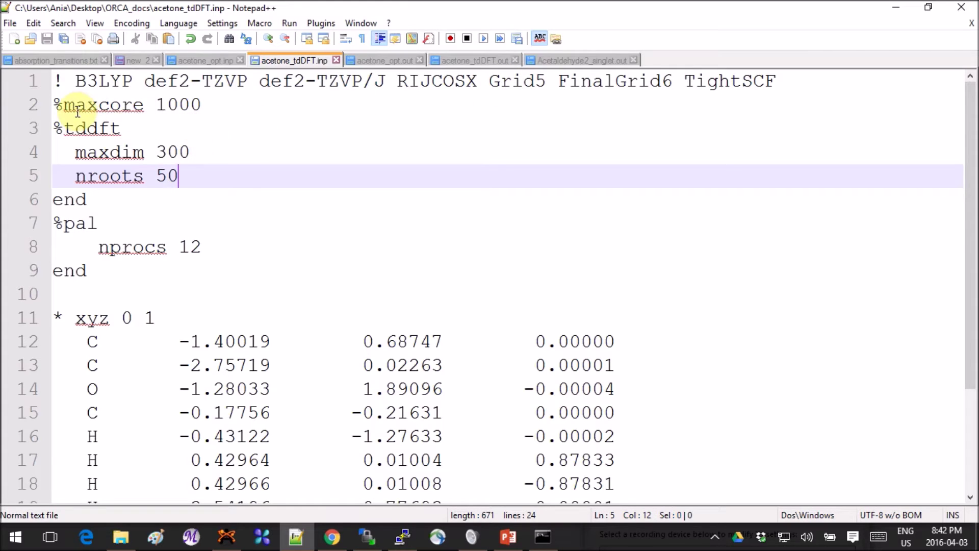
pyautogui.click(53, 126)
pyautogui.moveTo(52, 126); pyautogui.dragTo(134, 129)
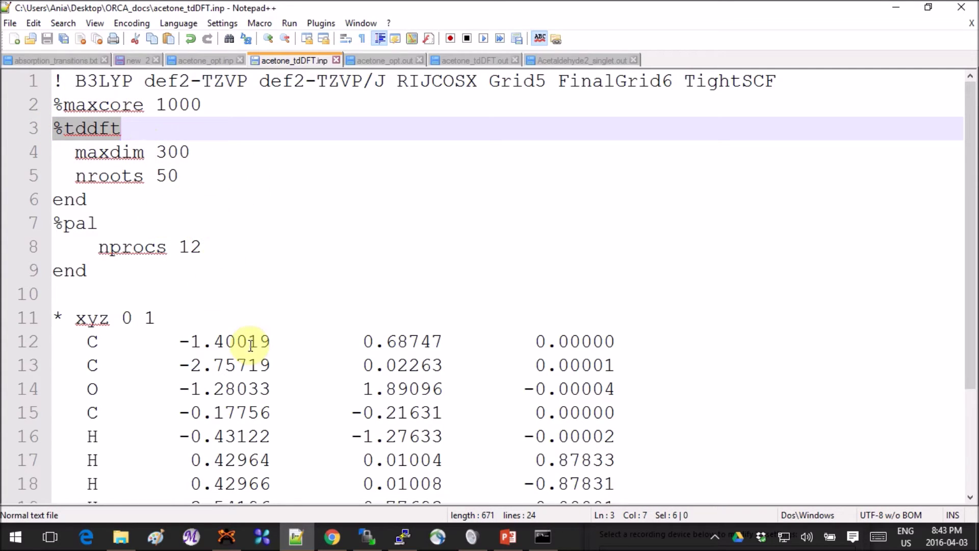
pyautogui.click(333, 536)
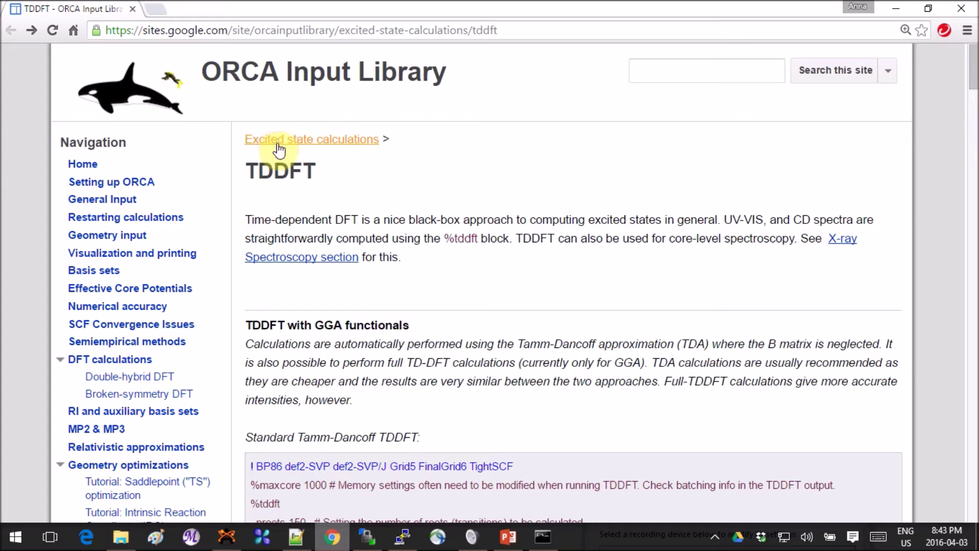
# Scroll the ORCA TDDFT library page down to the RIJCOSX example input
pyautogui.scroll(-1, 198, 214)
pyautogui.scroll(-1, 198, 214)
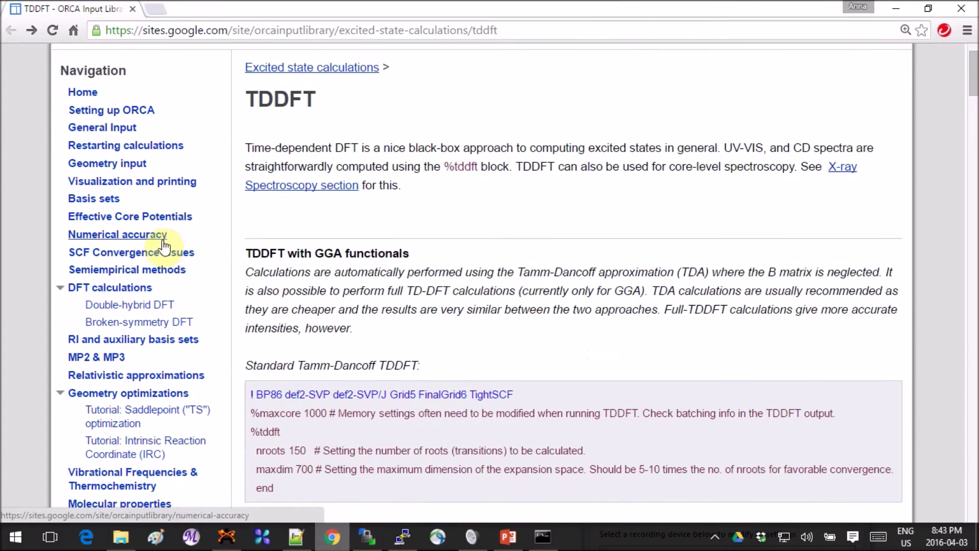
pyautogui.scroll(-4, 136, 437)
pyautogui.scroll(3, 167, 372)
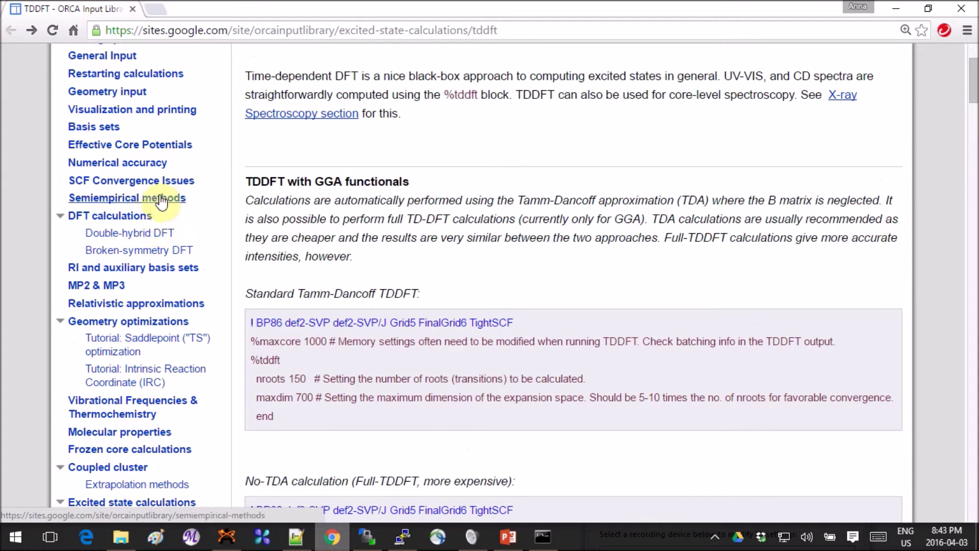
pyautogui.scroll(-1, 162, 204)
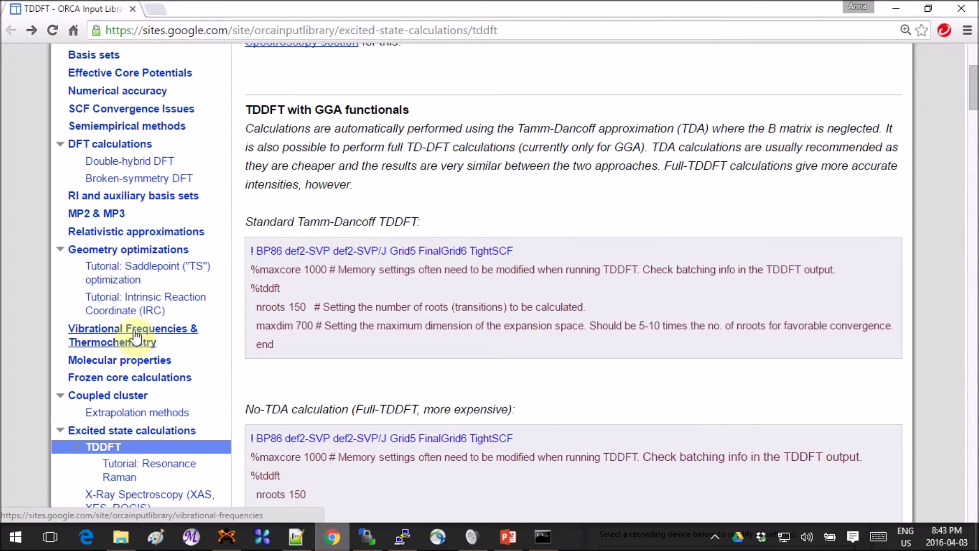
pyautogui.scroll(-3, 137, 334)
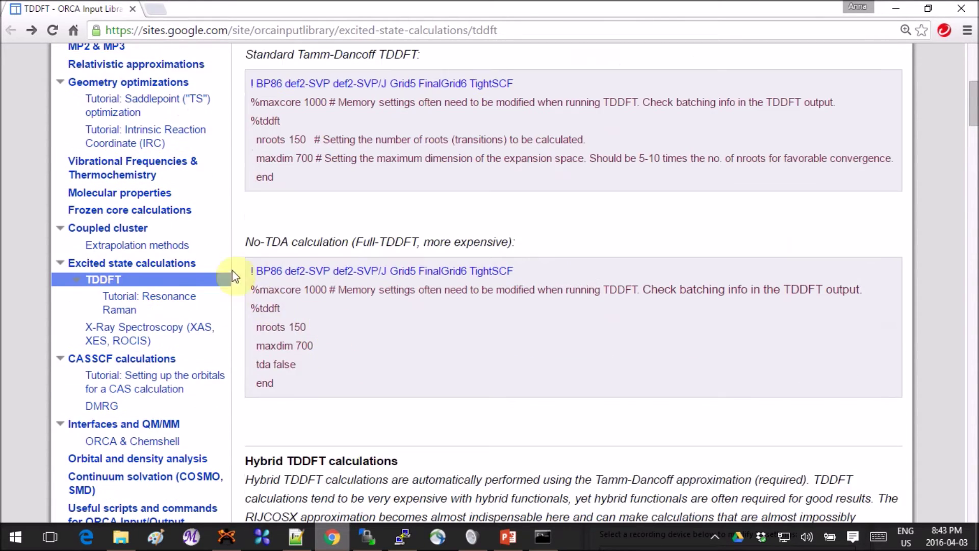
pyautogui.scroll(-2, 234, 275)
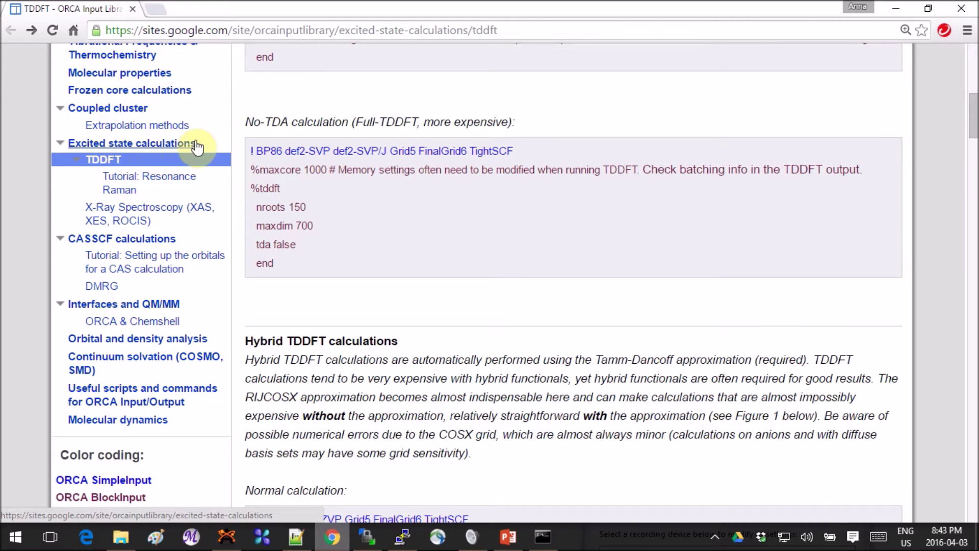
pyautogui.scroll(3, 641, 248)
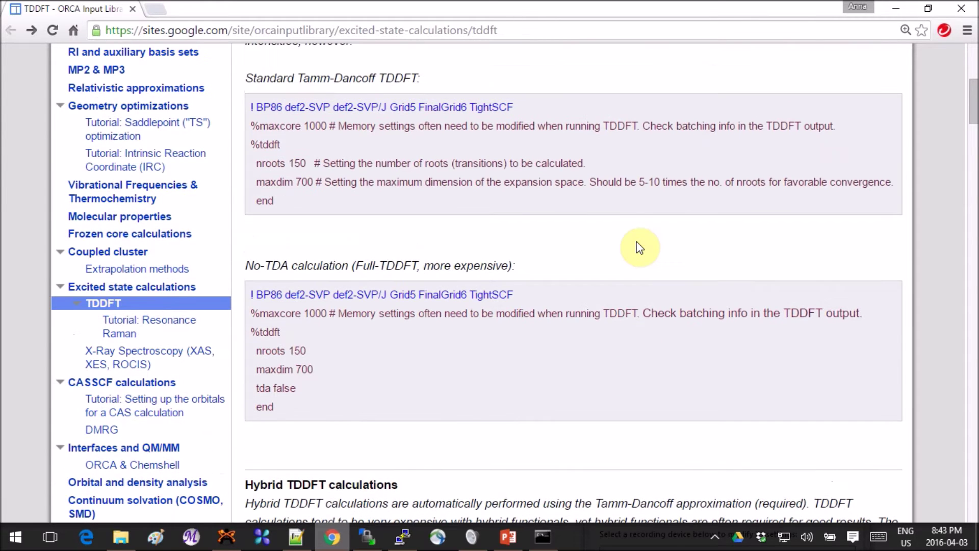
pyautogui.scroll(6, 640, 248)
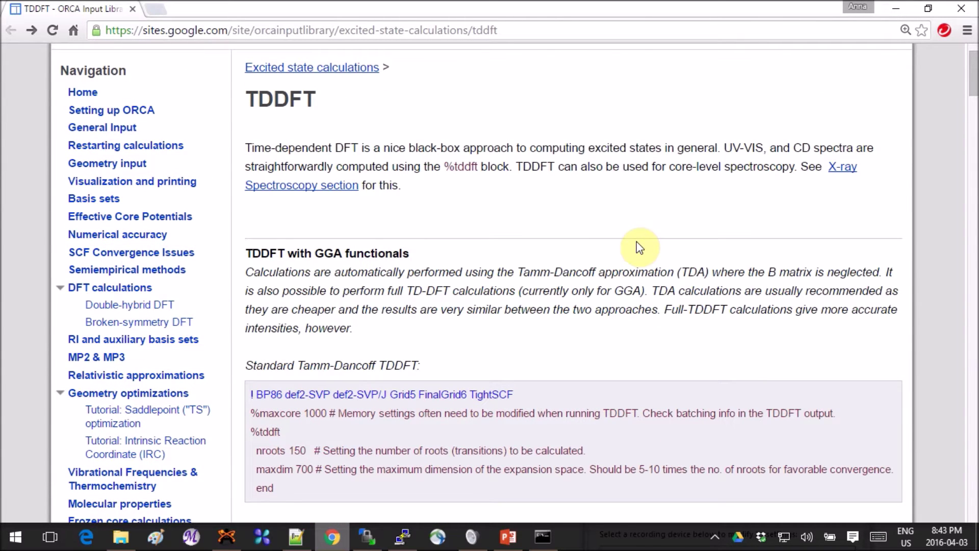
pyautogui.scroll(2, 640, 248)
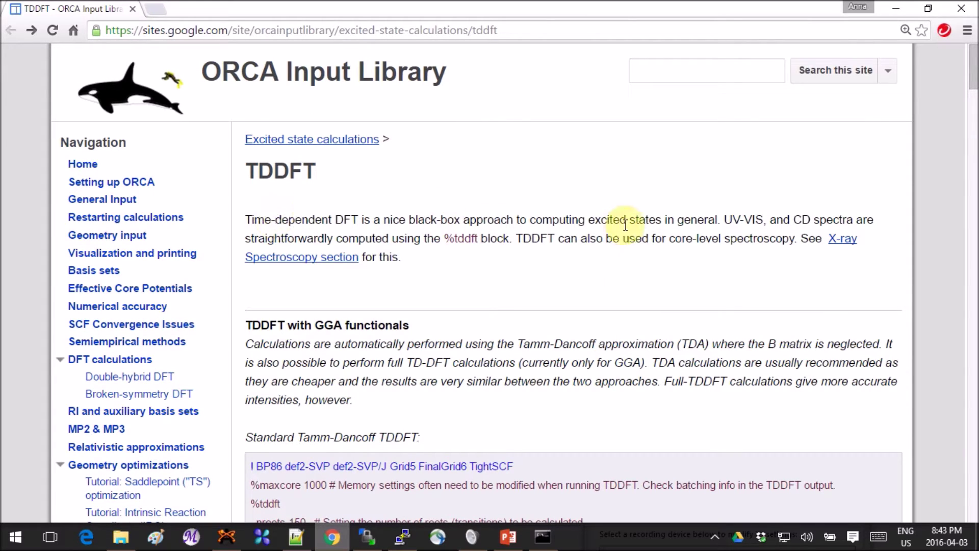
pyautogui.scroll(-3, 627, 224)
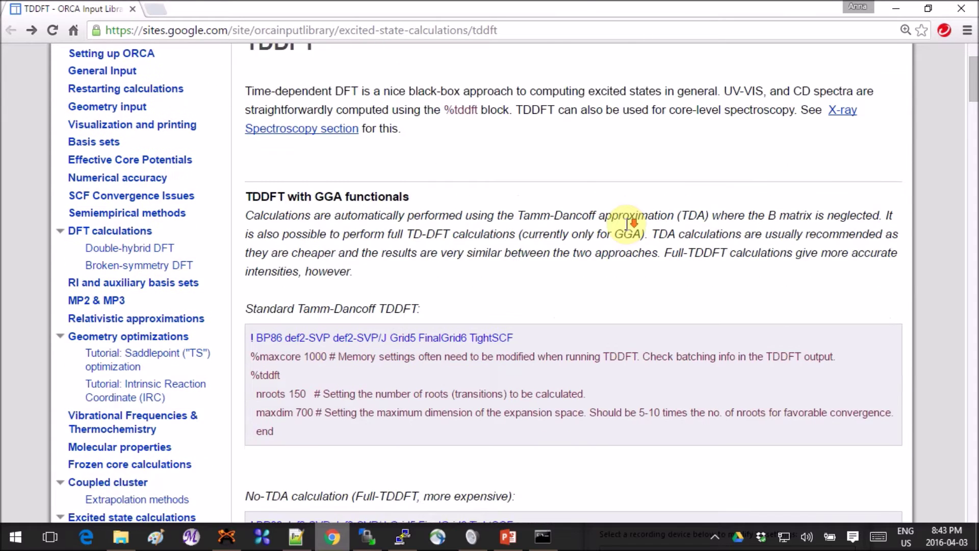
pyautogui.scroll(2, 500, 199)
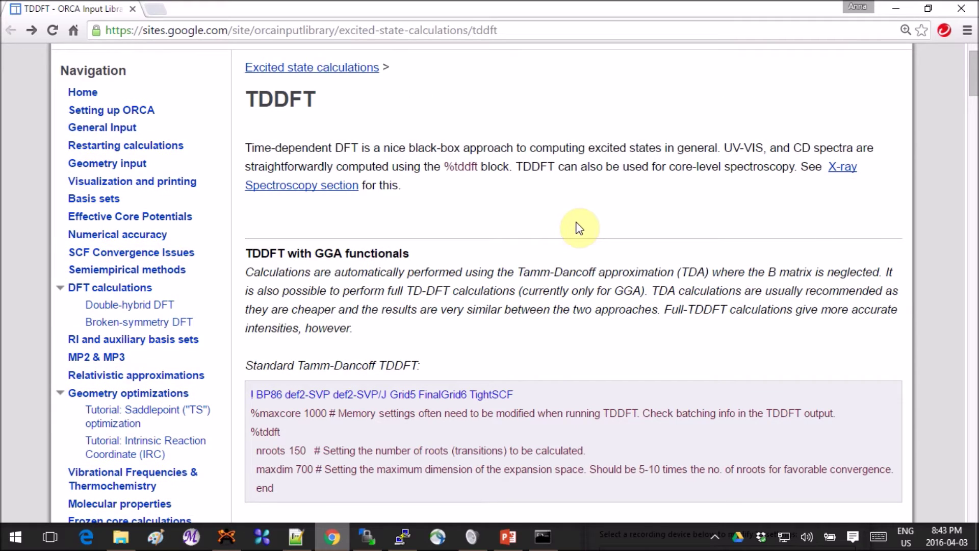
pyautogui.scroll(-10, 573, 231)
pyautogui.scroll(-10, 580, 227)
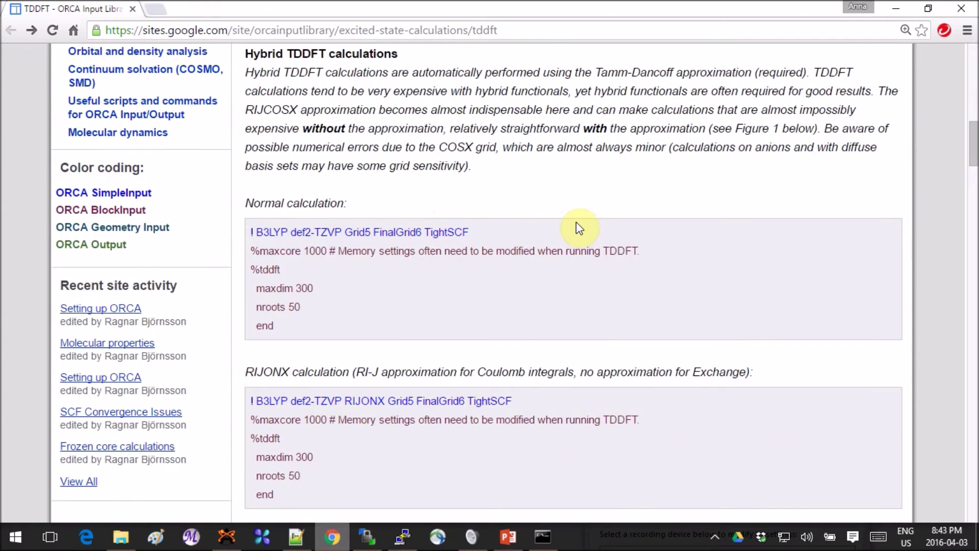
pyautogui.scroll(1, 580, 227)
pyautogui.scroll(-2, 580, 227)
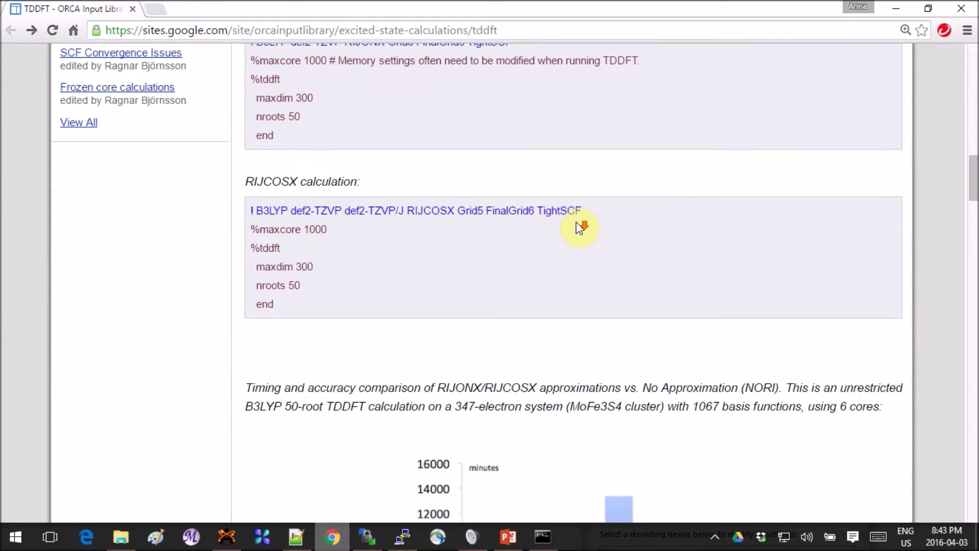
# Highlight the RIJCOSX example block, then return to acetone_tdDFT.inp in Notepad++
pyautogui.moveTo(246, 182); pyautogui.dragTo(435, 319)
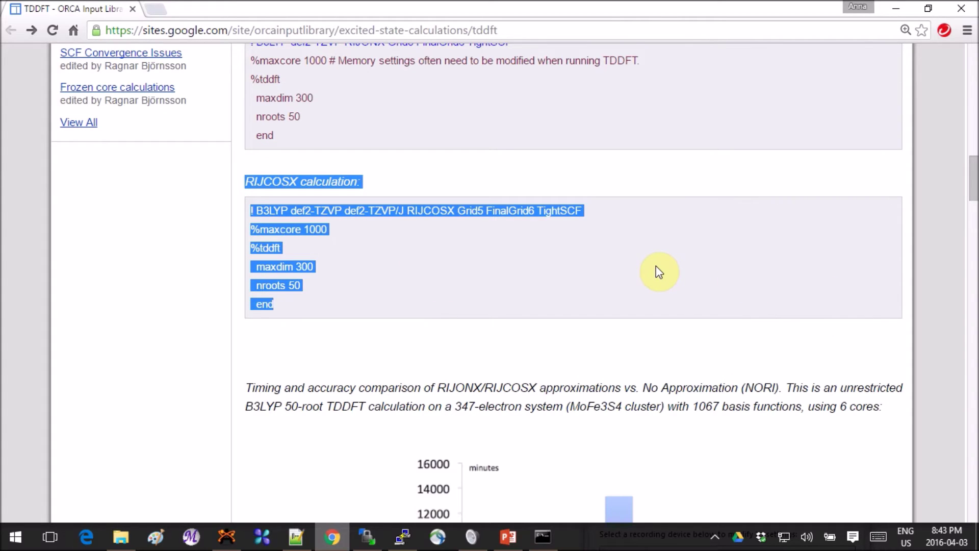
pyautogui.scroll(-1, 656, 266)
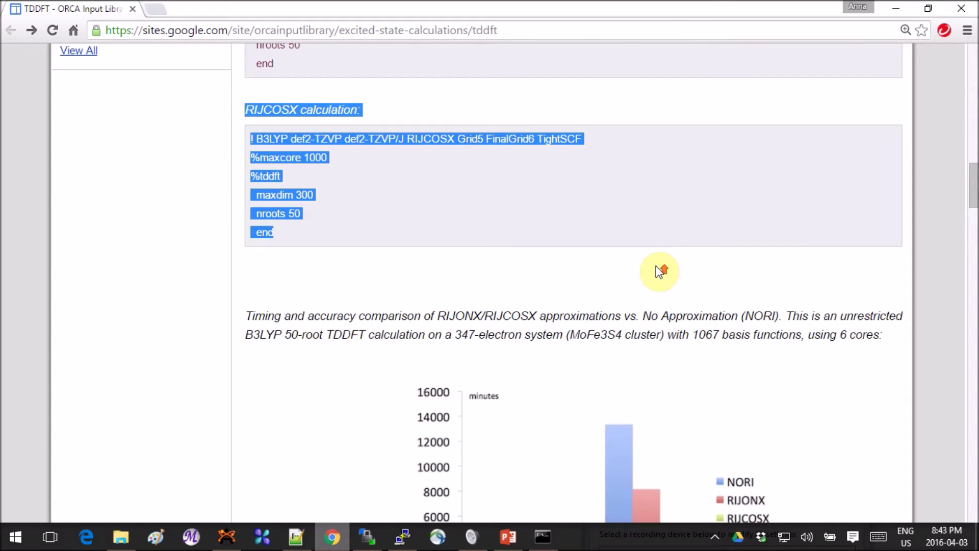
pyautogui.scroll(2, 656, 266)
pyautogui.click(657, 266)
pyautogui.scroll(-3, 657, 266)
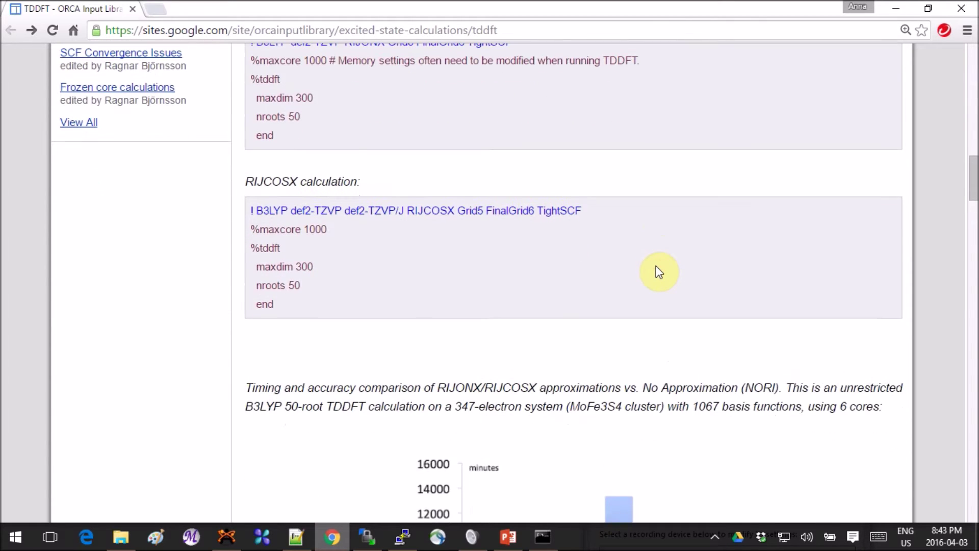
pyautogui.scroll(-1, 657, 269)
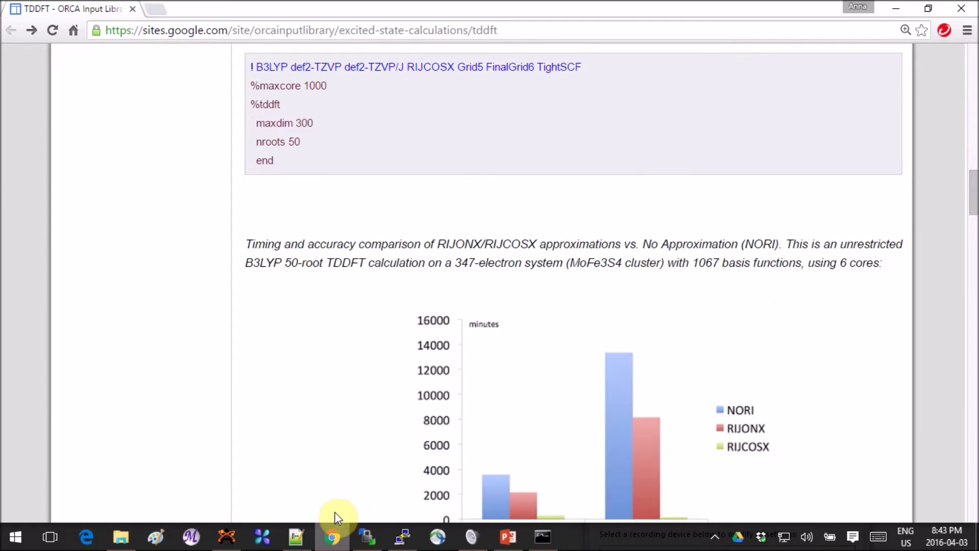
pyautogui.click(295, 536)
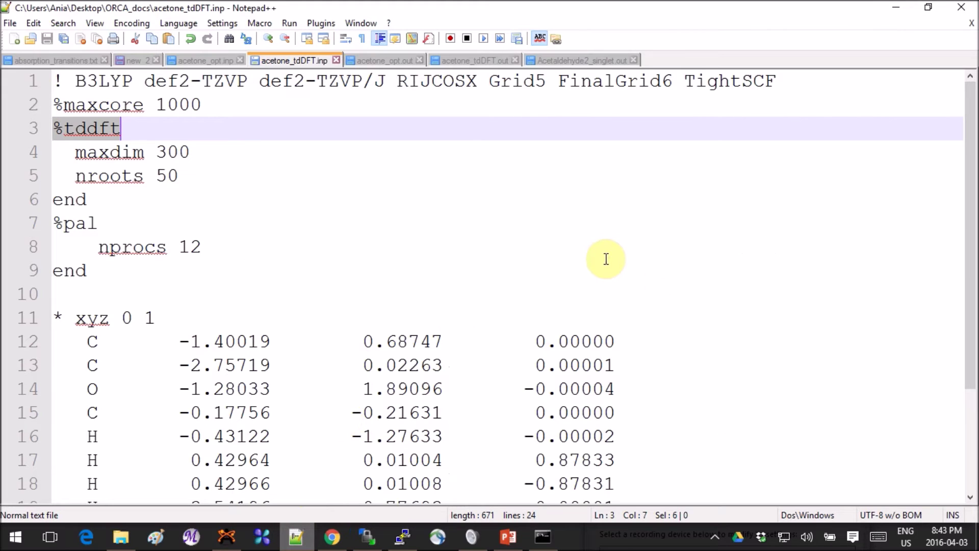
# Open acetone_tdDFT.out at the TD-DFT/TDA EXCITED STATES heading
pyautogui.click(477, 60)
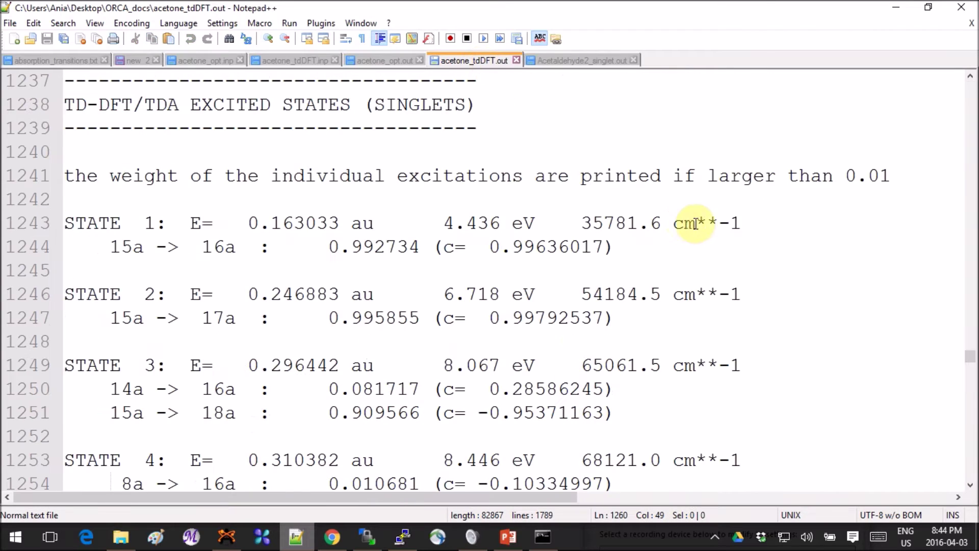
pyautogui.scroll(1, 774, 212)
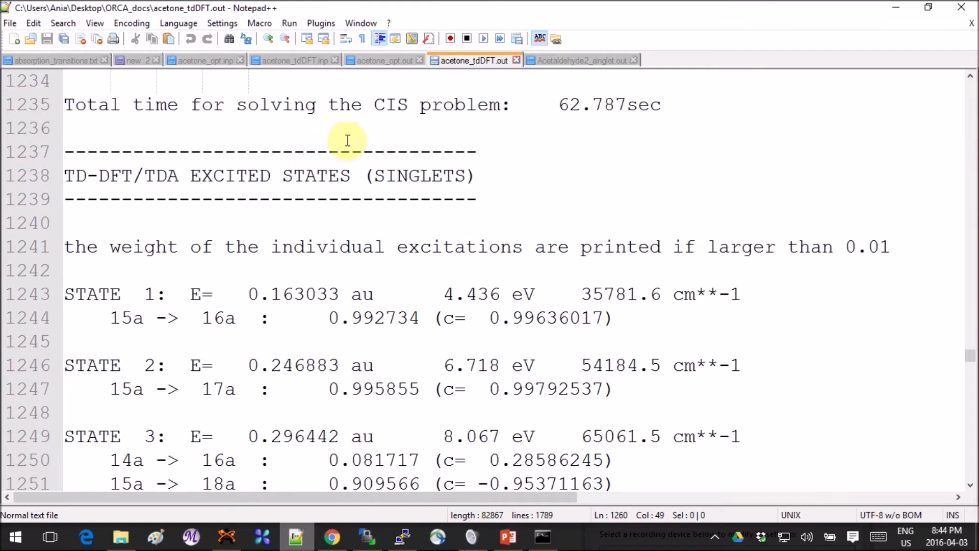
pyautogui.moveTo(70, 175); pyautogui.dragTo(500, 176)
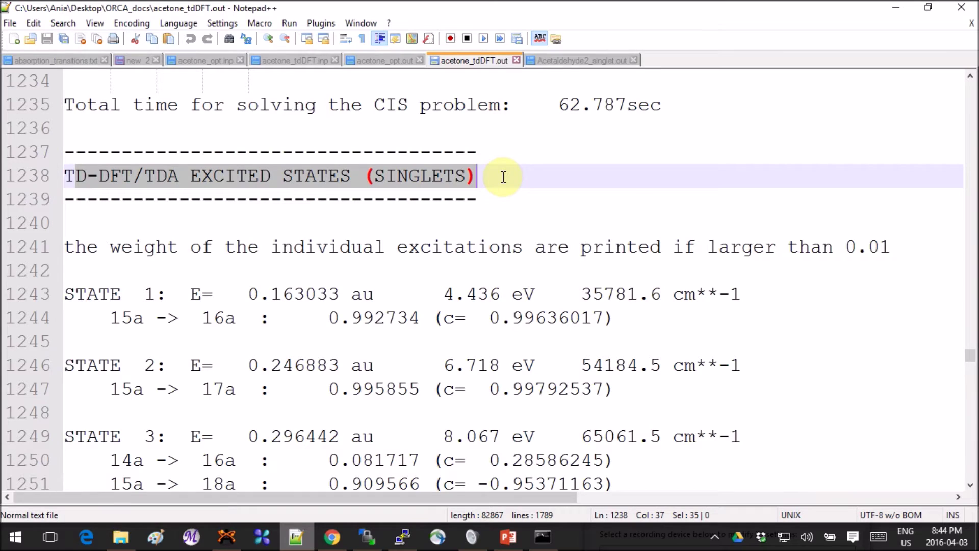
pyautogui.click(627, 172)
# Highlight STATE 1 (4.436 eV) and its dominant 15a -> 16a transition
pyautogui.scroll(-1, 627, 172)
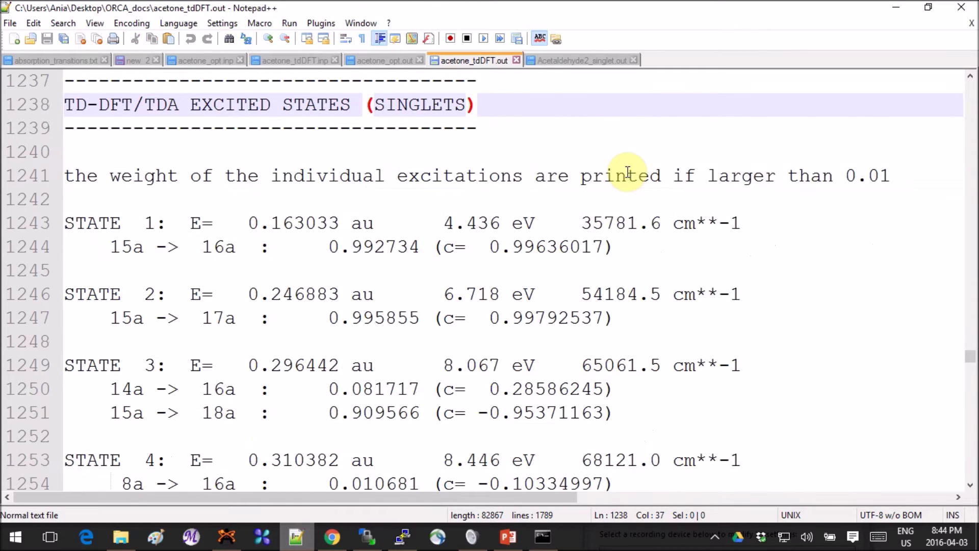
pyautogui.scroll(-1, 714, 176)
pyautogui.keyDown('ctrl'); pyautogui.scroll(-1, 769, 179); pyautogui.keyUp('ctrl')
pyautogui.click(783, 183)
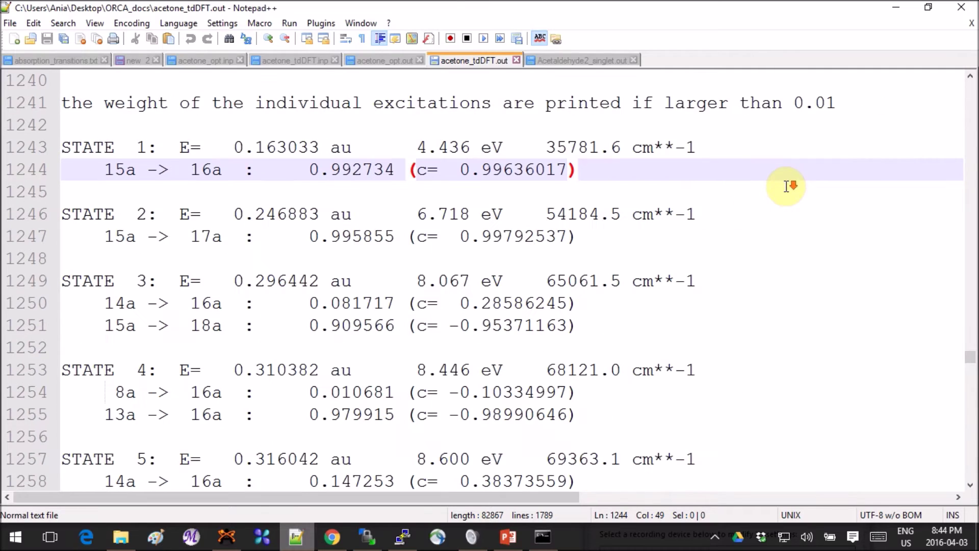
pyautogui.scroll(1, 790, 187)
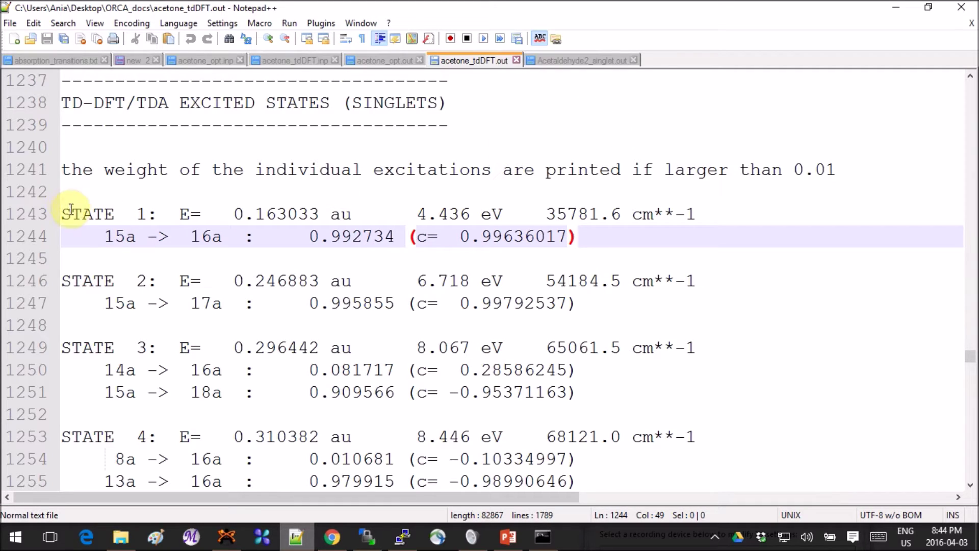
pyautogui.moveTo(62, 214); pyautogui.dragTo(147, 215)
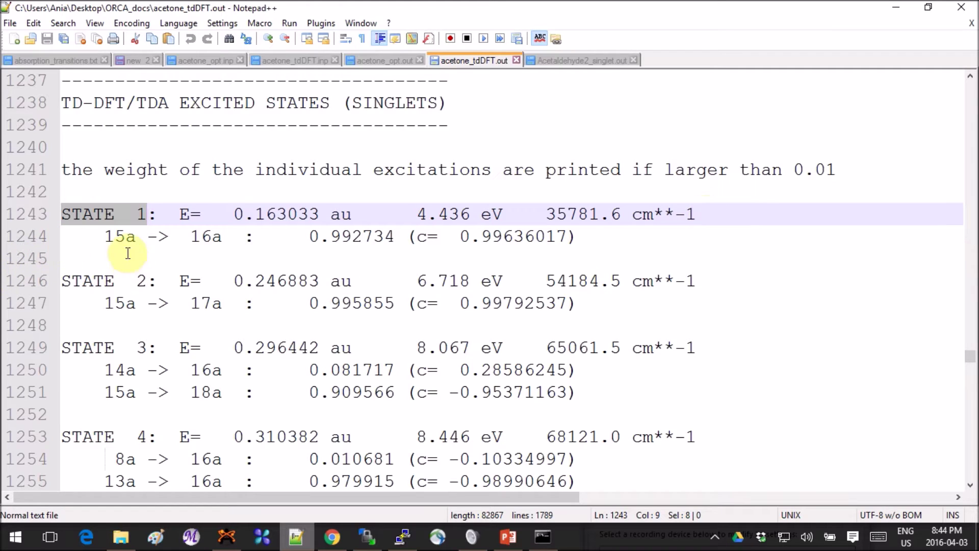
pyautogui.moveTo(107, 231); pyautogui.dragTo(232, 236)
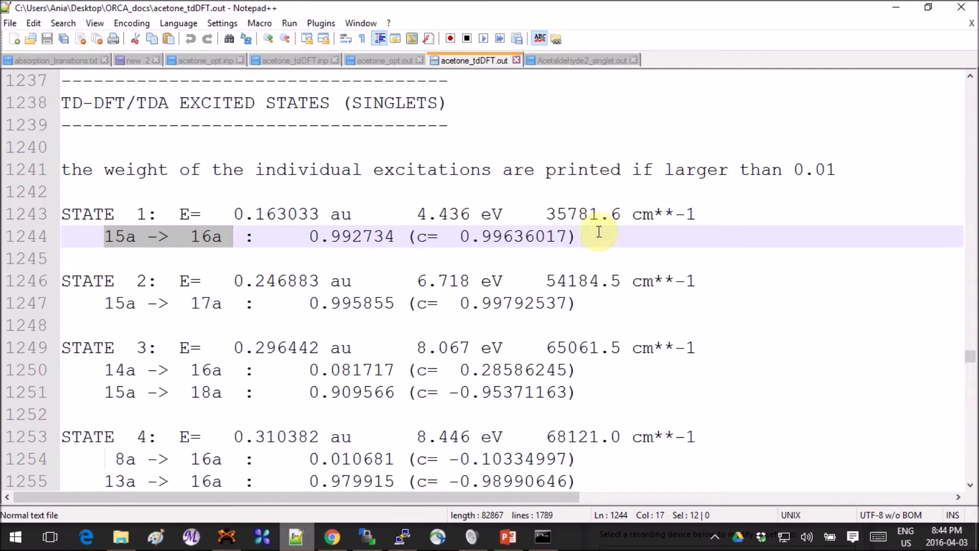
# Highlight acetaldehyde State 1's 12 -> 13 transition in Acetaldehyde2_singlet.out
pyautogui.click(610, 64)
pyautogui.click(576, 190)
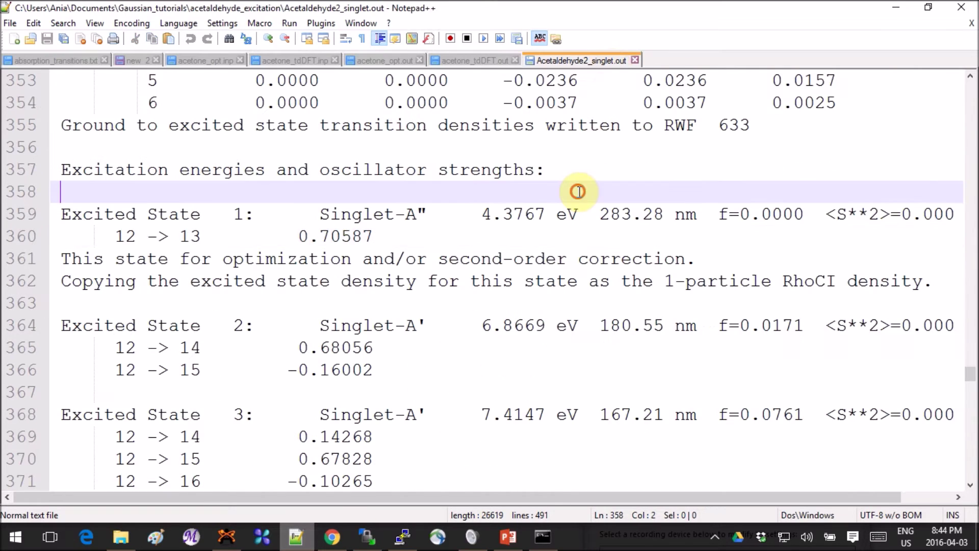
pyautogui.scroll(1, 580, 191)
pyautogui.scroll(-1, 583, 191)
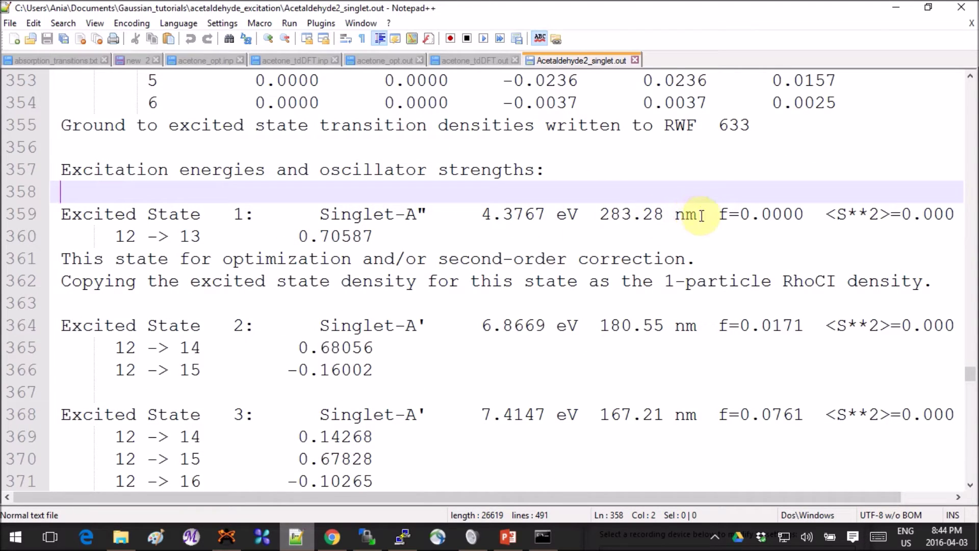
pyautogui.moveTo(115, 236); pyautogui.dragTo(425, 219)
pyautogui.hotkey('shift', 'Down')
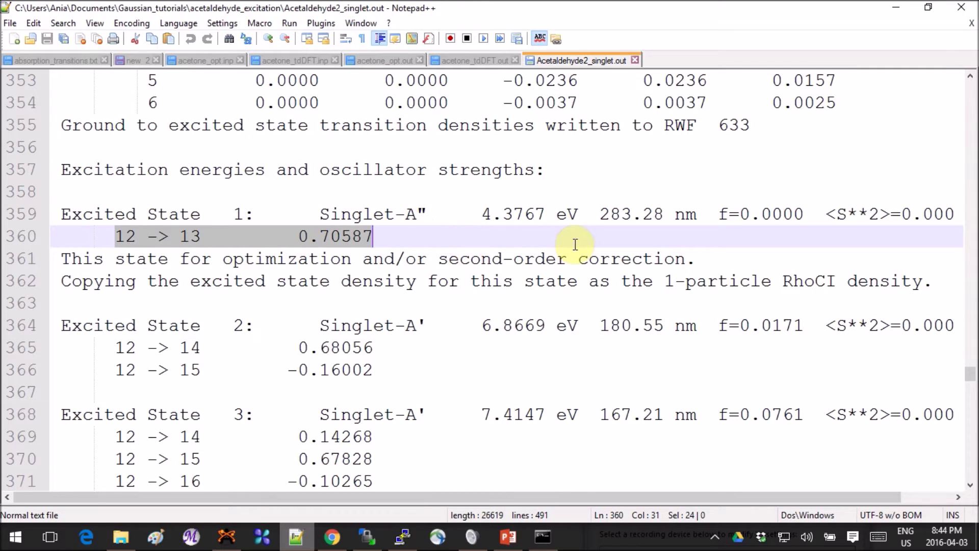
pyautogui.scroll(-1, 572, 250)
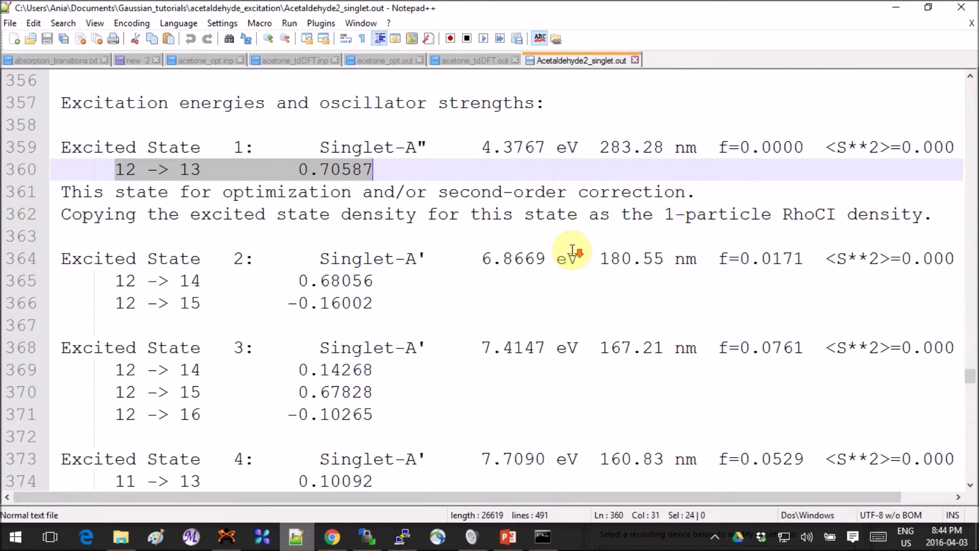
# Re-mark acetone's 15a -> 16a transition and bring up acetone's orbitals in Avogadro
pyautogui.click(467, 60)
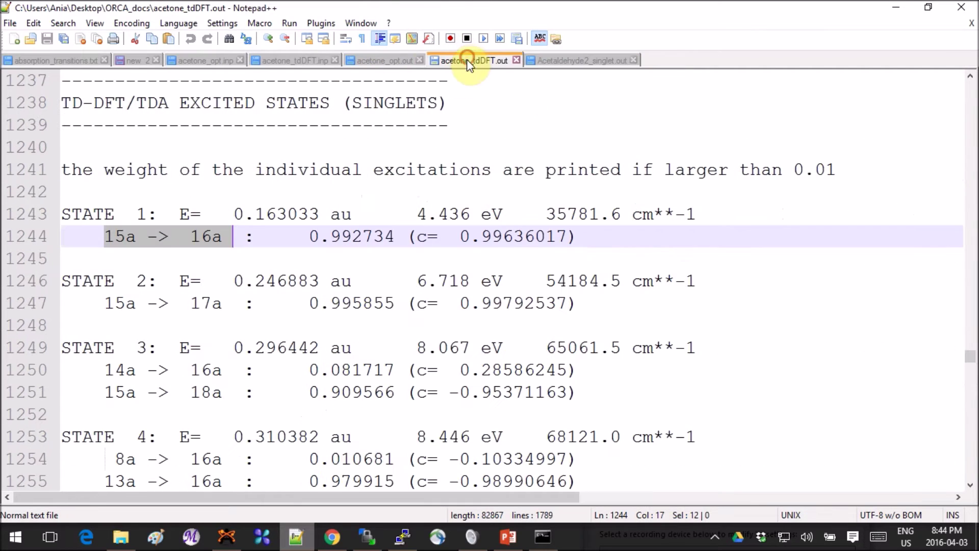
pyautogui.click(707, 276)
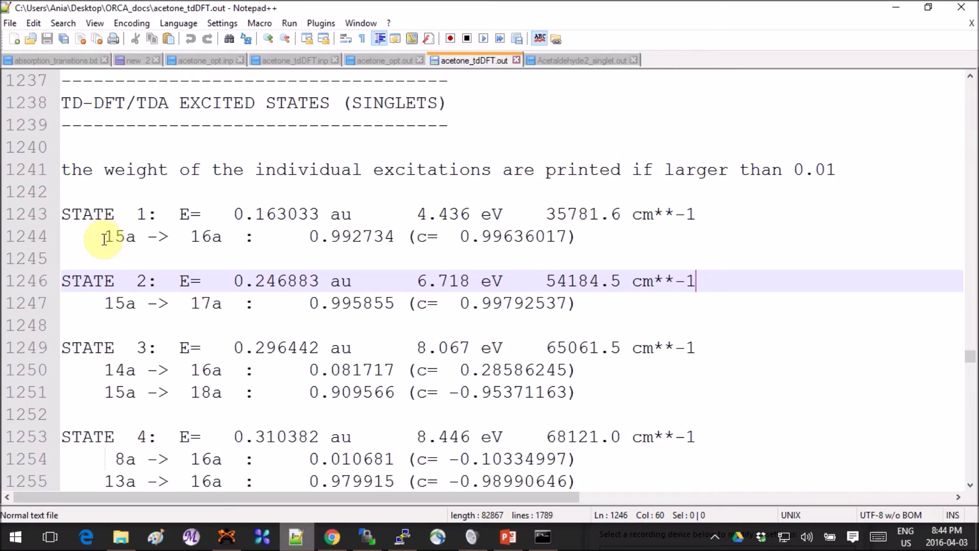
pyautogui.moveTo(104, 235); pyautogui.dragTo(238, 240)
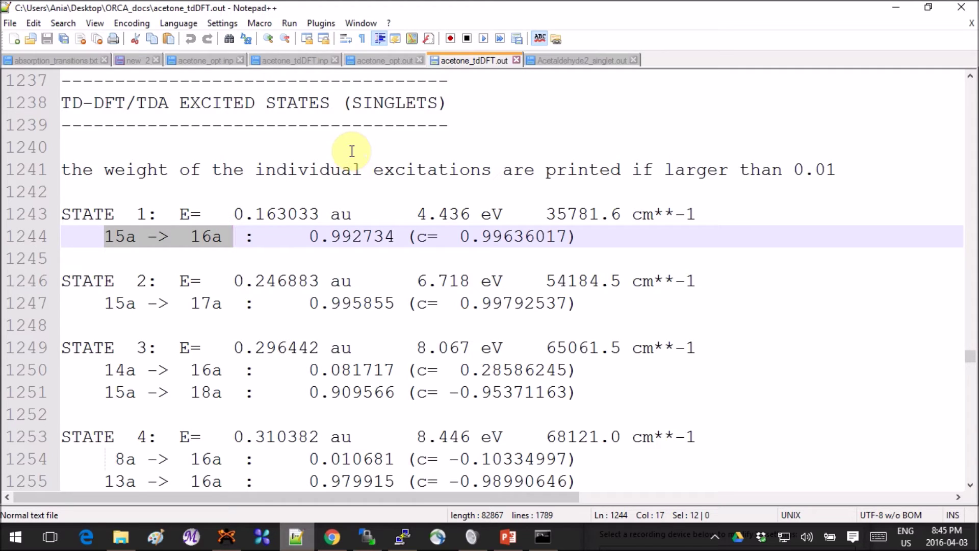
pyautogui.click(228, 540)
pyautogui.moveTo(723, 297)
pyautogui.mouseDown()
pyautogui.moveTo(620, 319)
pyautogui.moveTo(513, 252)
pyautogui.moveTo(535, 270)
pyautogui.moveTo(582, 278)
pyautogui.moveTo(466, 284)
pyautogui.moveTo(580, 273)
pyautogui.mouseUp()
# Display the HOMO surface (orbital 16, -6.890 eV) and rotate acetone to inspect its lobes
pyautogui.click(828, 232)
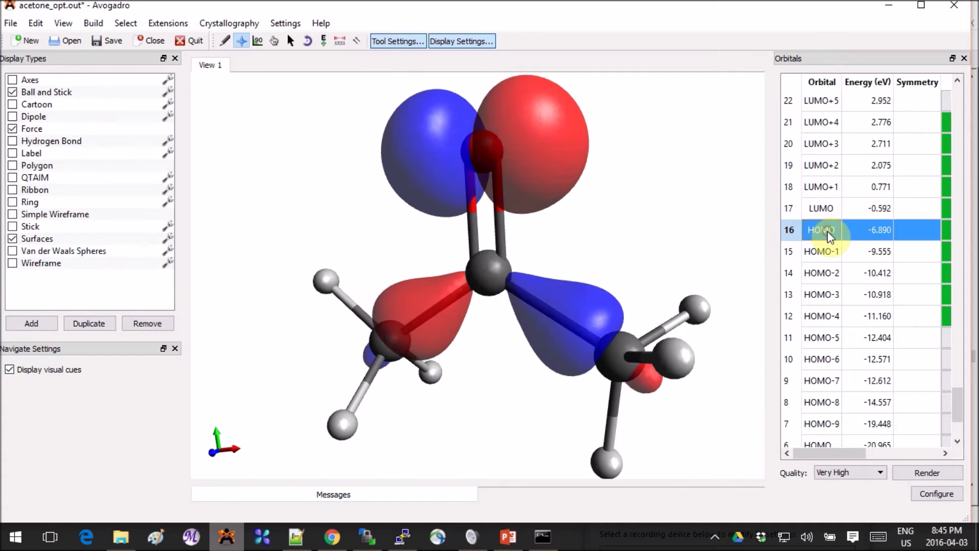
pyautogui.moveTo(561, 286); pyautogui.dragTo(666, 269)
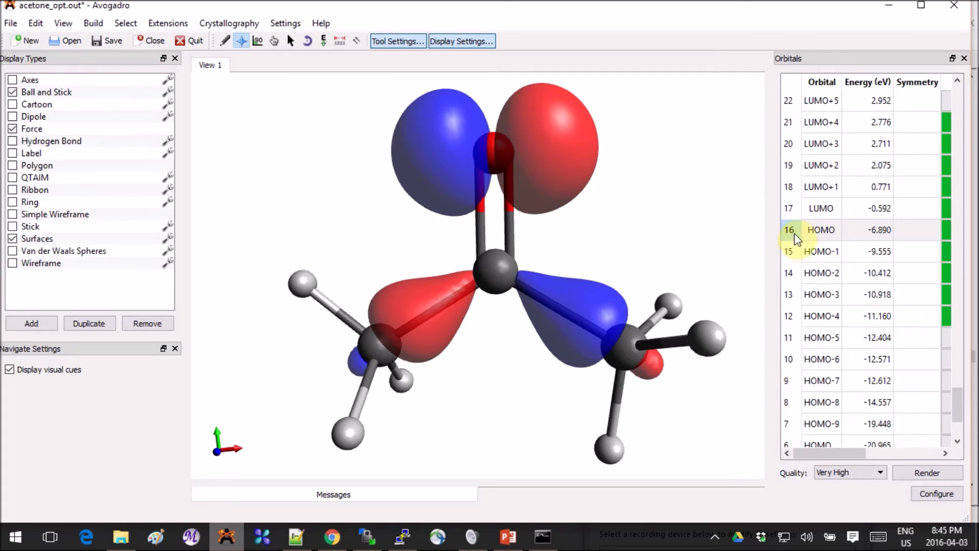
pyautogui.click(300, 540)
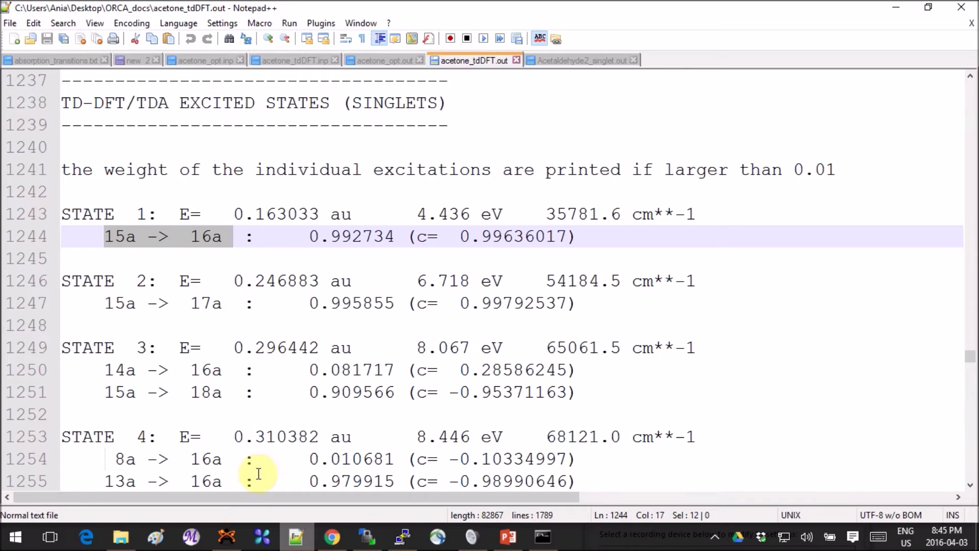
pyautogui.moveTo(227, 537)
pyautogui.click(238, 488)
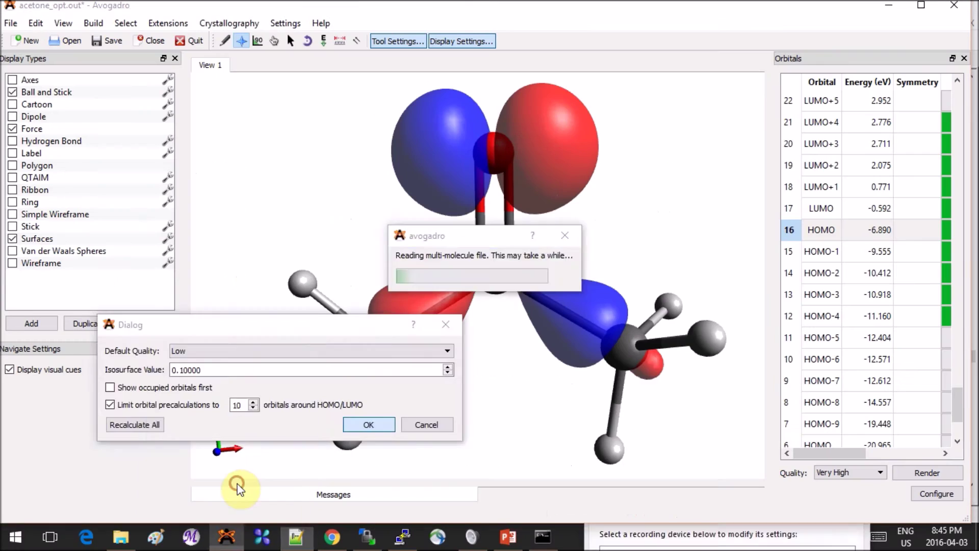
pyautogui.moveTo(485, 323); pyautogui.dragTo(634, 256)
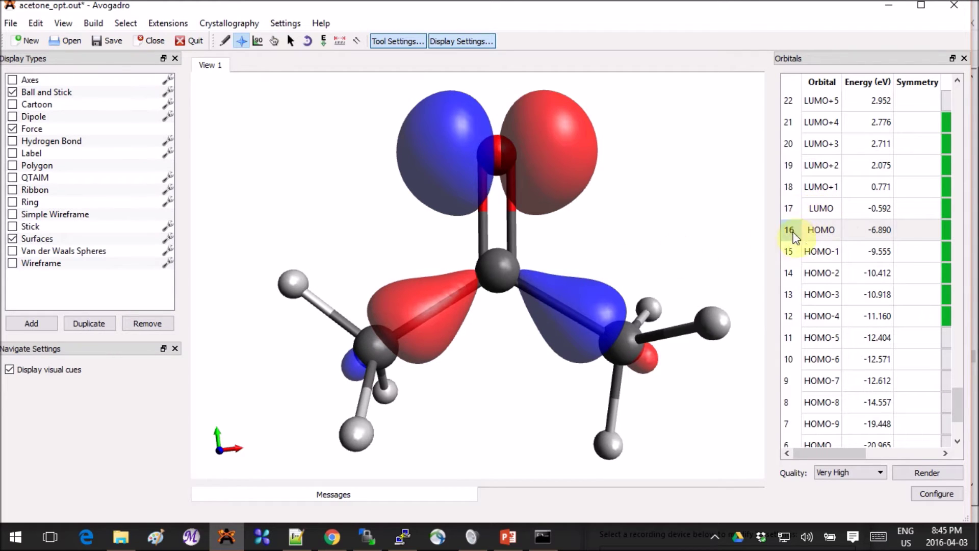
pyautogui.moveTo(687, 202); pyautogui.dragTo(668, 183)
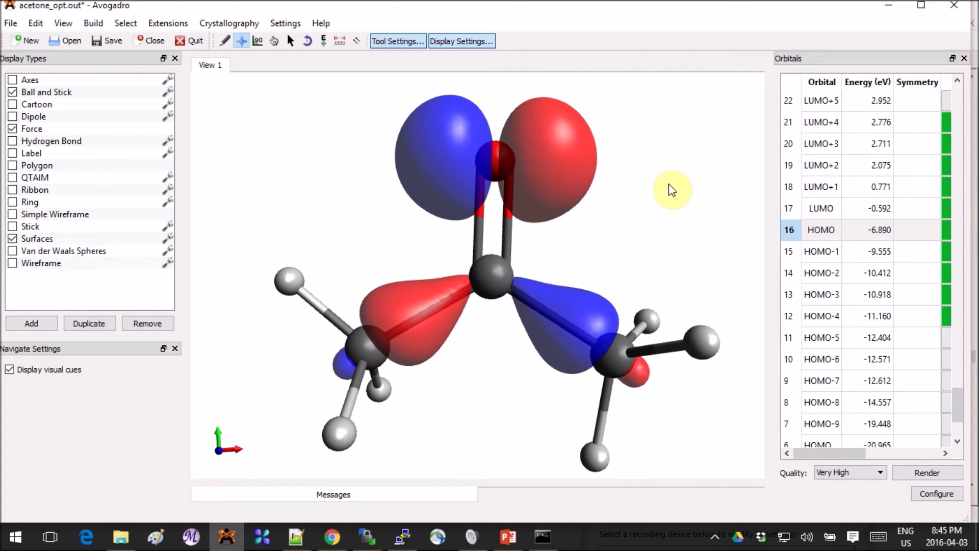
pyautogui.moveTo(660, 227); pyautogui.dragTo(662, 258)
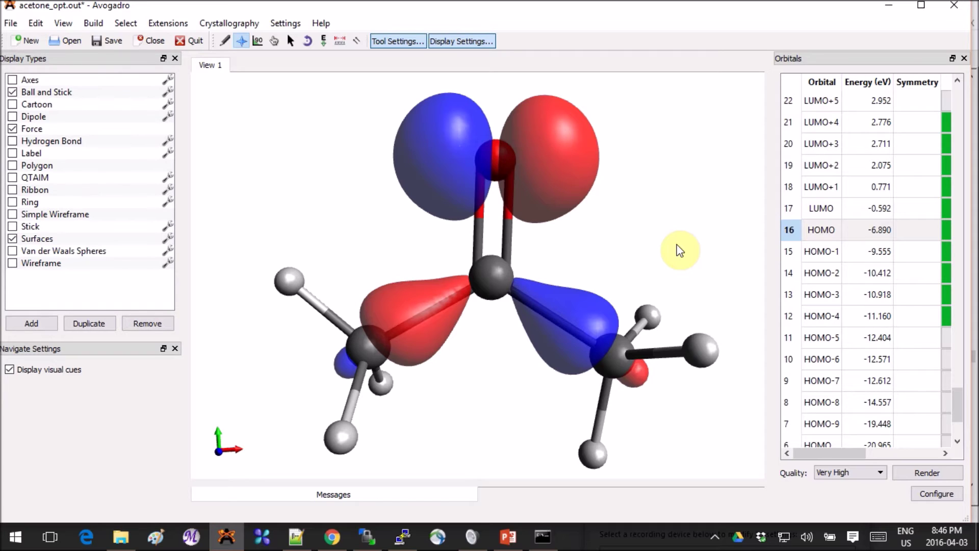
# Show and rotate the LUMO surface (orbital 17, -0.592 eV), then return to the TD-DFT output
pyautogui.click(821, 209)
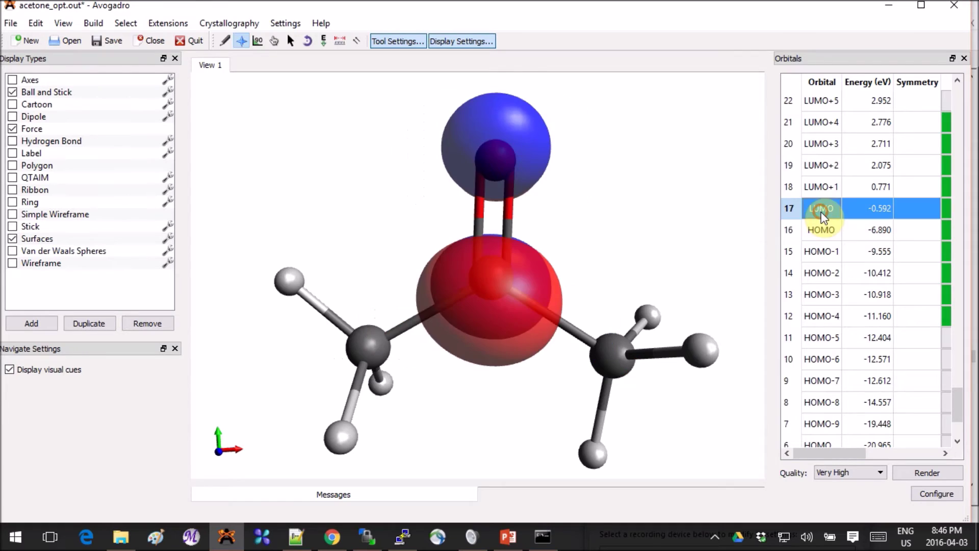
pyautogui.moveTo(652, 235)
pyautogui.mouseDown()
pyautogui.moveTo(439, 245)
pyautogui.moveTo(579, 233)
pyautogui.moveTo(629, 272)
pyautogui.moveTo(634, 260)
pyautogui.mouseUp()
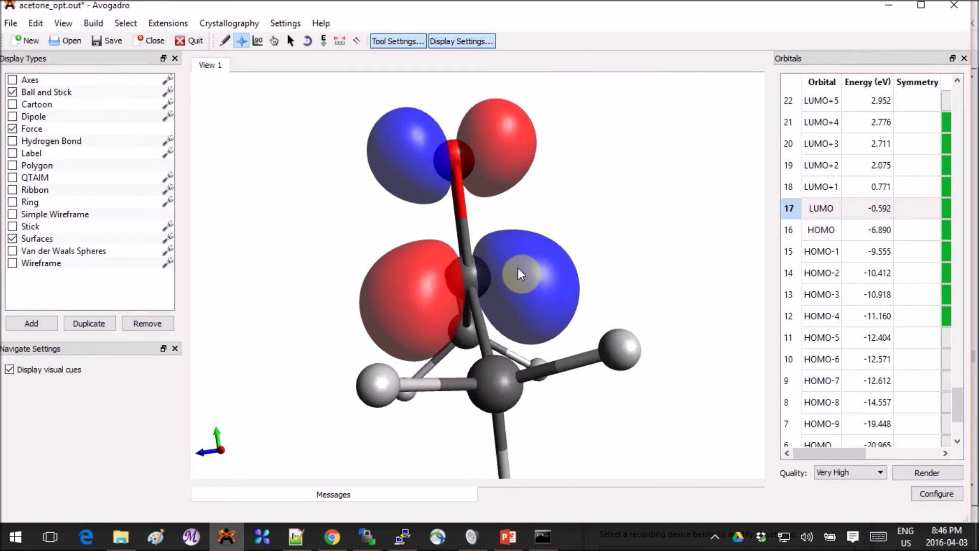
pyautogui.moveTo(500, 286); pyautogui.dragTo(714, 199)
pyautogui.moveTo(665, 238); pyautogui.dragTo(394, 246)
pyautogui.click(301, 539)
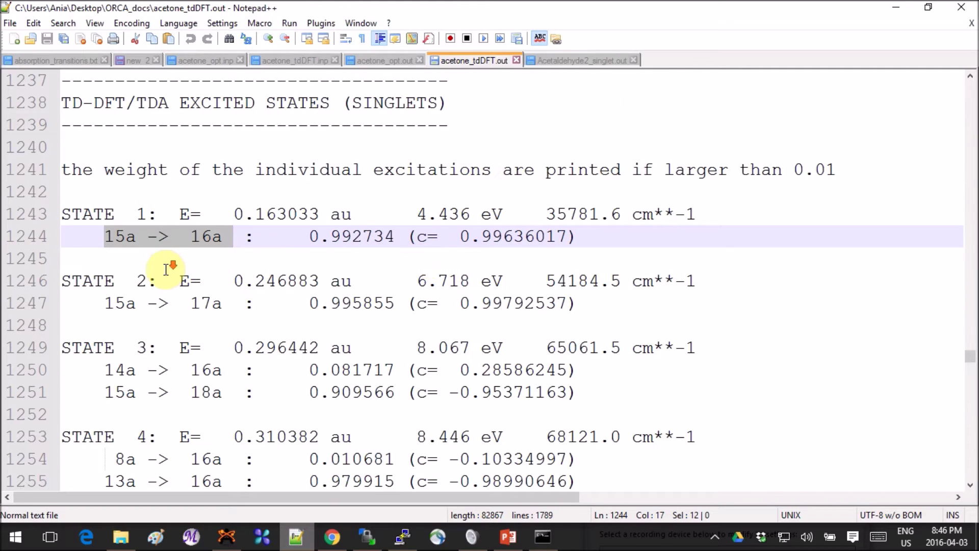
pyautogui.scroll(-2, 163, 265)
pyautogui.scroll(2, 170, 183)
pyautogui.moveTo(104, 303); pyautogui.dragTo(226, 303)
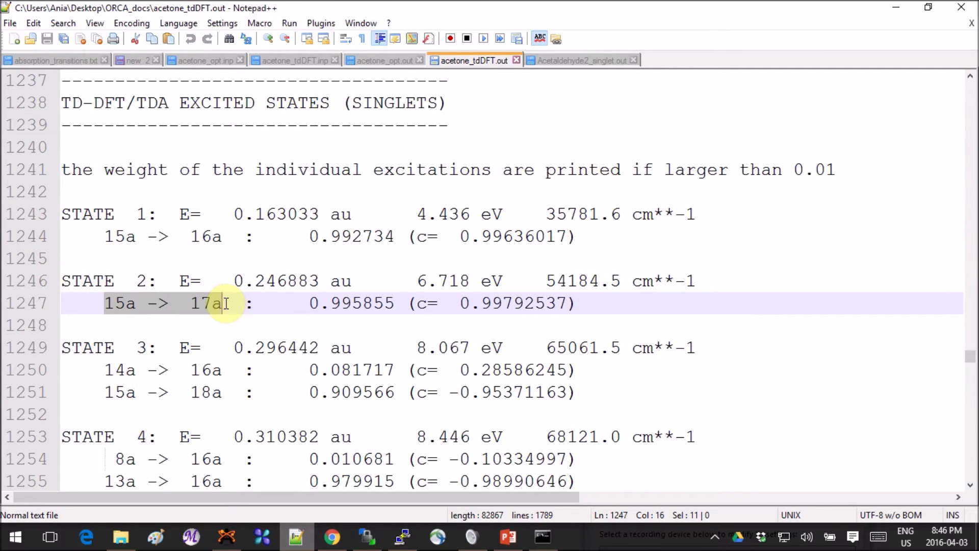
pyautogui.click(104, 369)
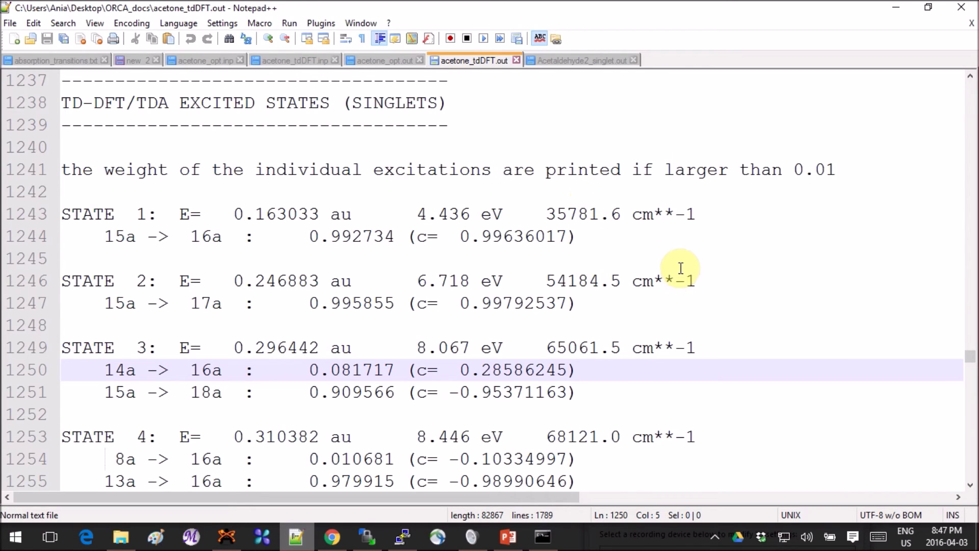
pyautogui.click(708, 247)
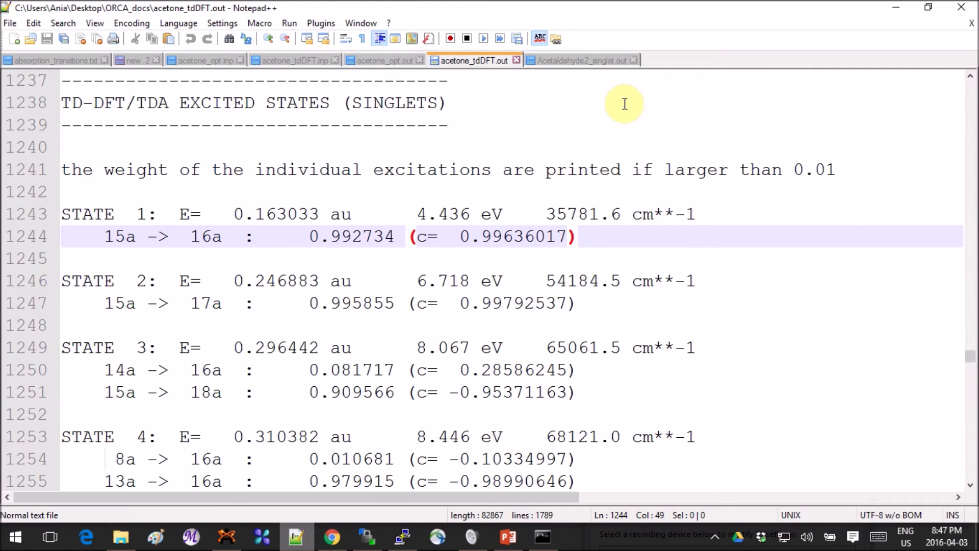
# Rotate acetone in Avogadro and display the HOMO surface to inspect its lobes
pyautogui.moveTo(225, 533)
pyautogui.click(218, 488)
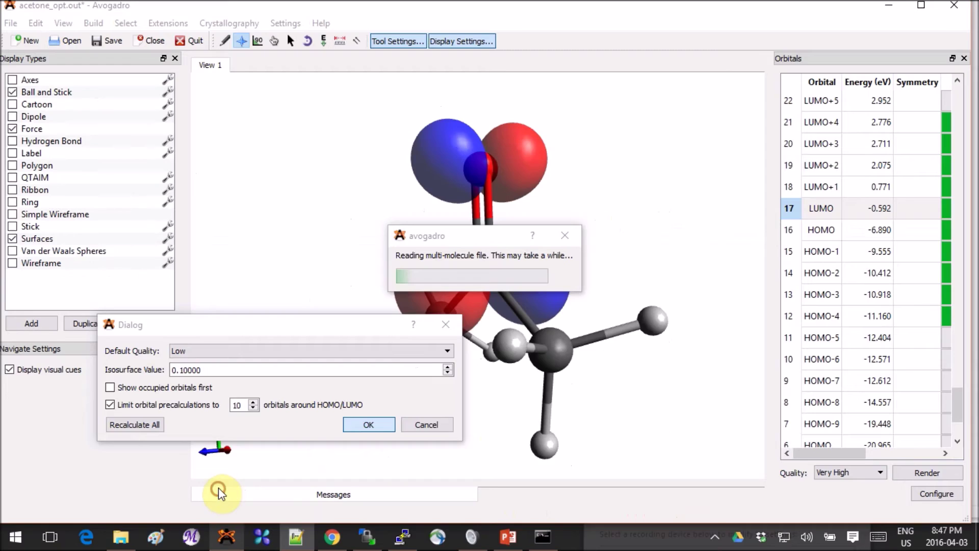
pyautogui.moveTo(575, 286); pyautogui.dragTo(342, 332)
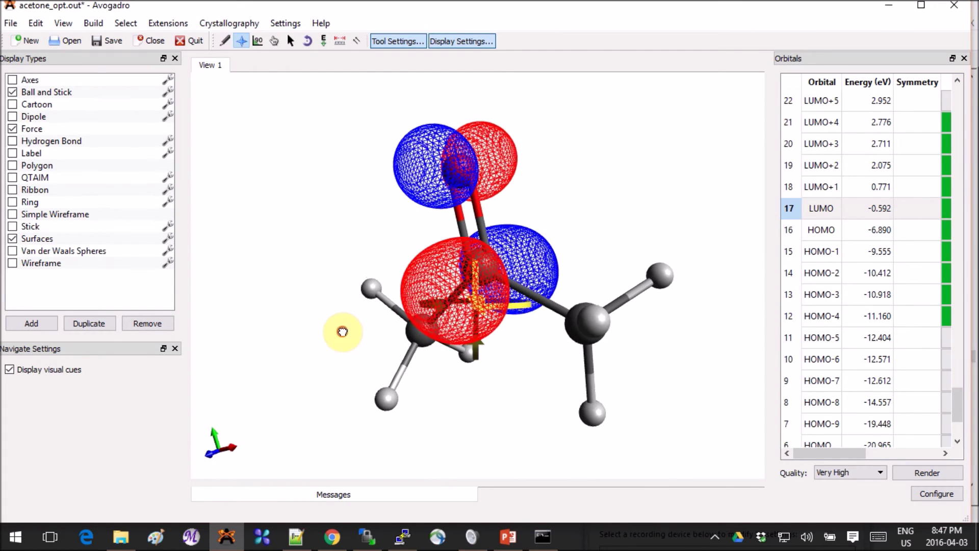
pyautogui.scroll(3, 588, 276)
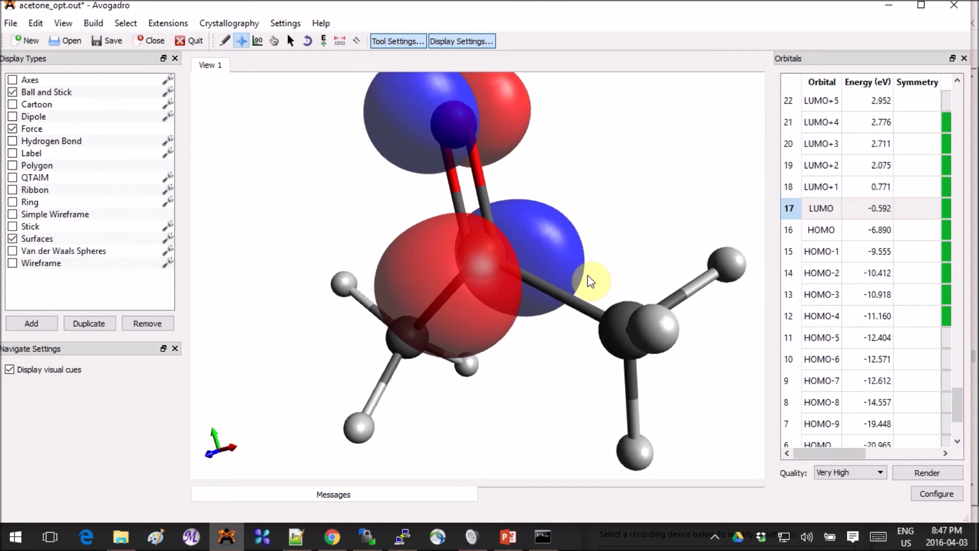
pyautogui.scroll(-2, 589, 278)
pyautogui.moveTo(588, 276); pyautogui.dragTo(612, 300)
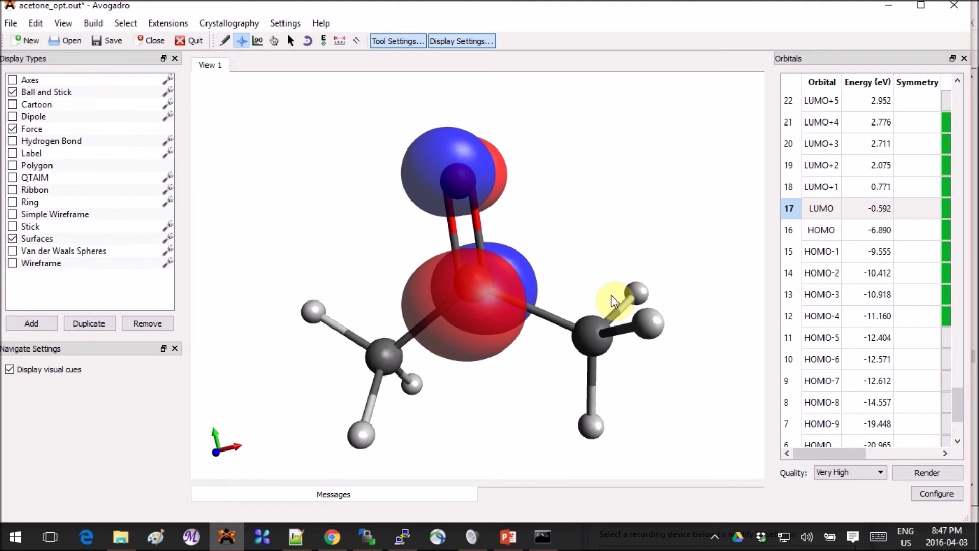
pyautogui.moveTo(611, 295); pyautogui.dragTo(587, 286)
pyautogui.click(826, 235)
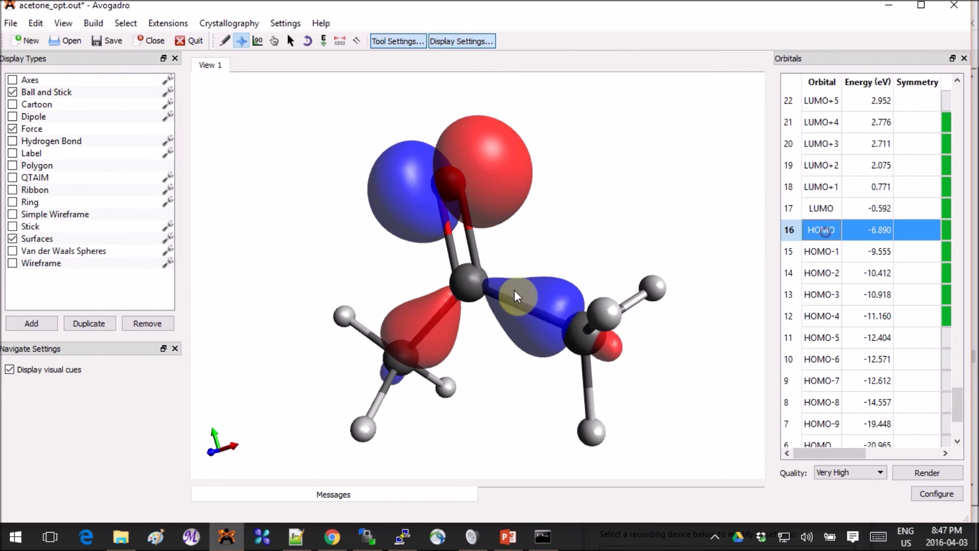
pyautogui.moveTo(514, 290); pyautogui.dragTo(534, 194)
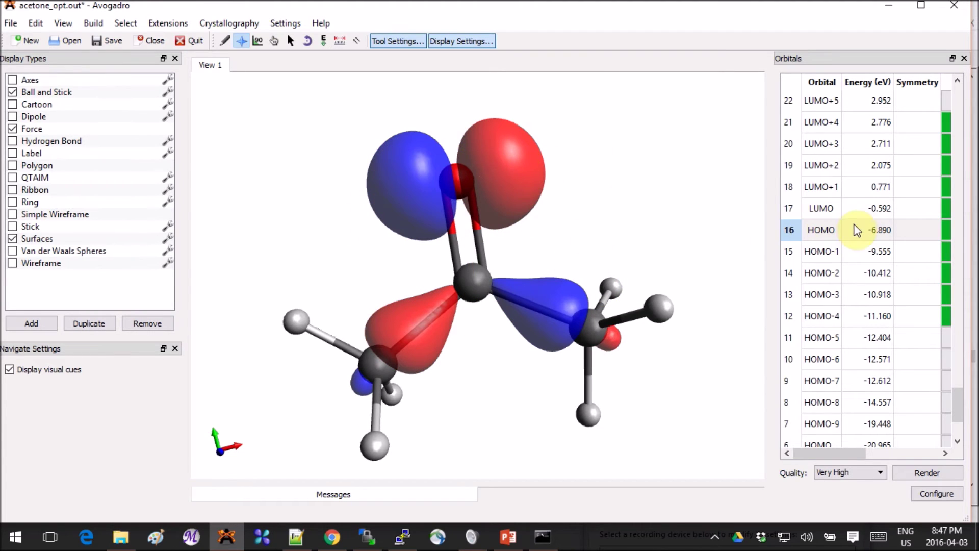
# Inspect the LUMO lobes with the C=O bond upright, then bring up the Carbonyl Transitions slide
pyautogui.click(811, 209)
pyautogui.moveTo(728, 253); pyautogui.dragTo(518, 339)
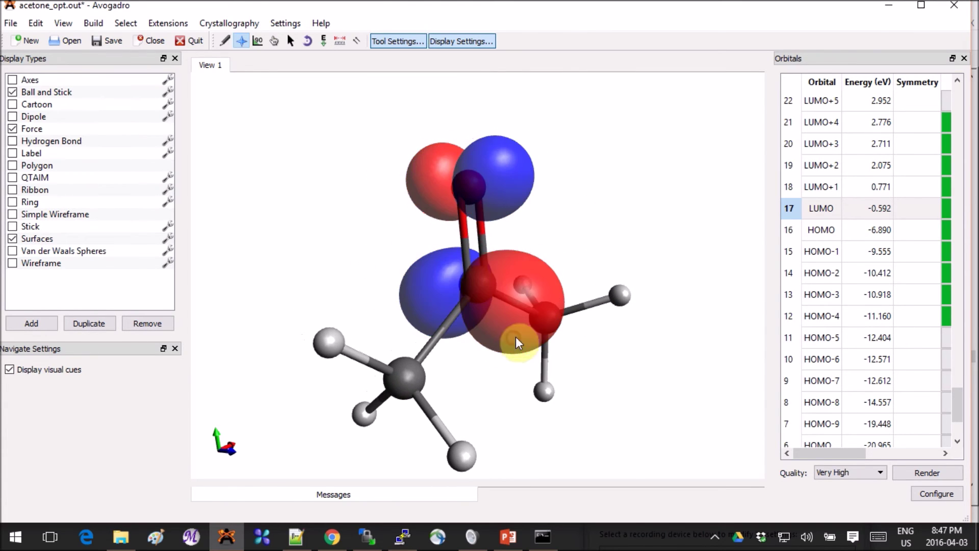
pyautogui.scroll(4, 645, 306)
pyautogui.scroll(-3, 653, 302)
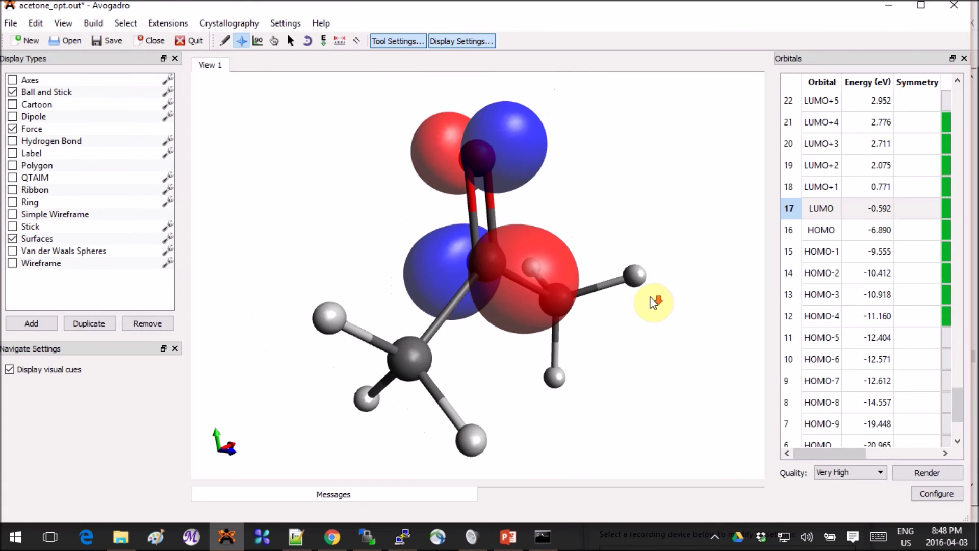
pyautogui.moveTo(656, 297); pyautogui.dragTo(467, 284)
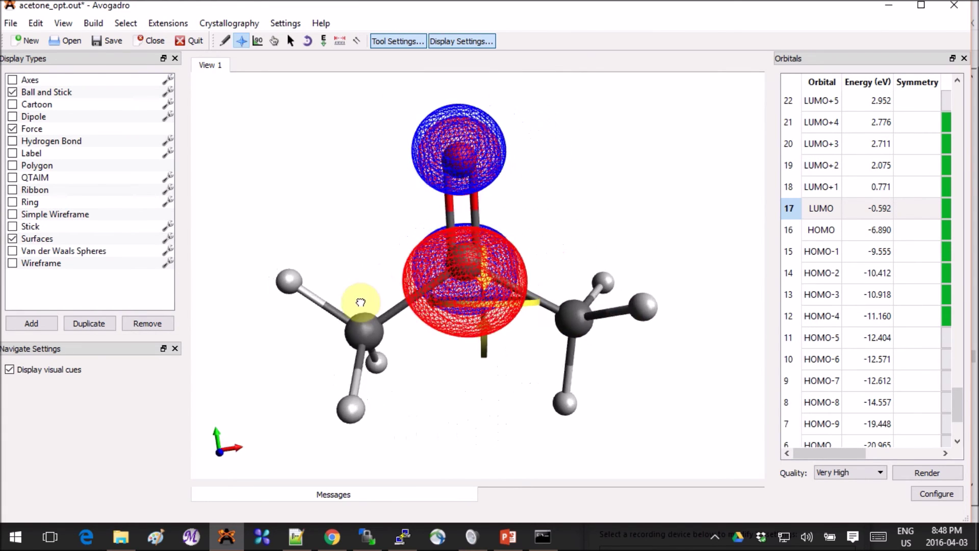
pyautogui.moveTo(361, 302); pyautogui.dragTo(265, 304)
pyautogui.moveTo(587, 314); pyautogui.dragTo(570, 347)
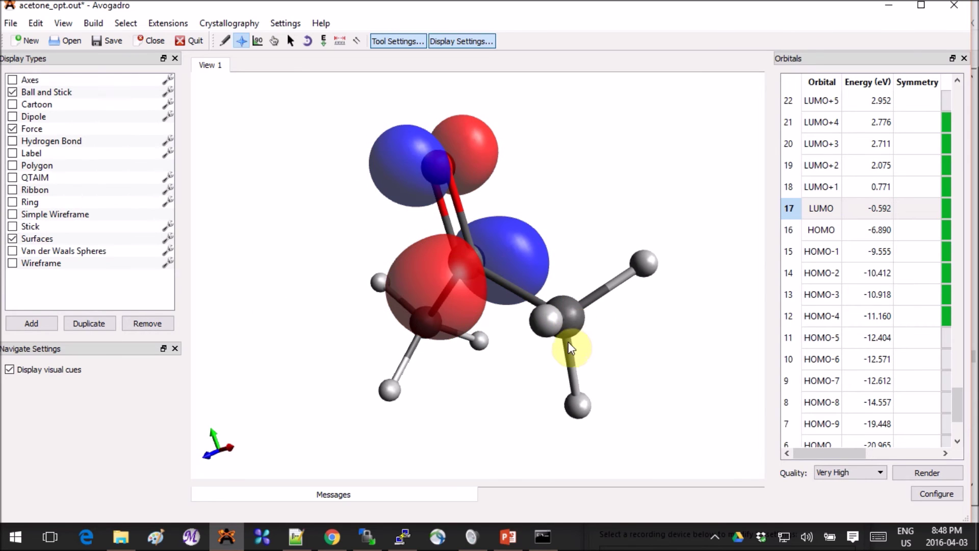
pyautogui.click(508, 537)
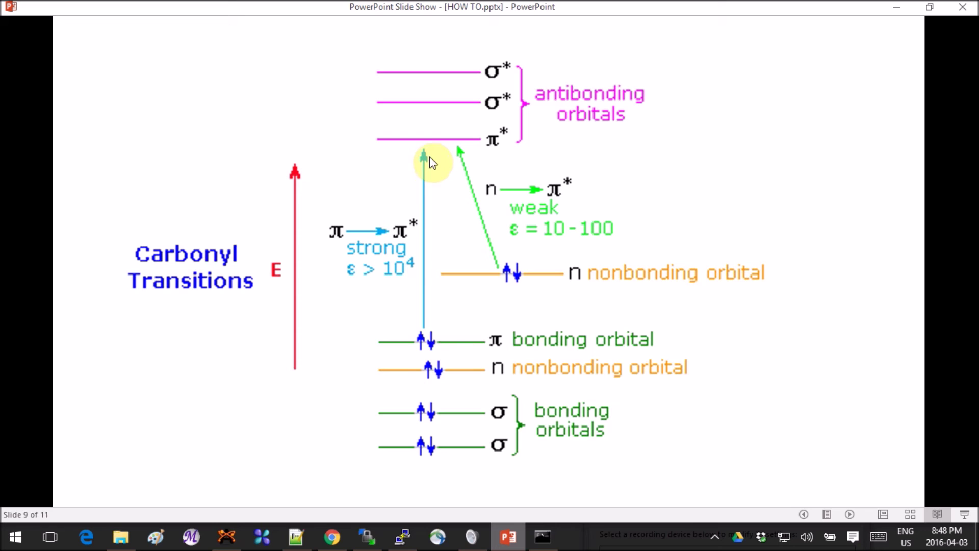
# Show and rotate the HOMO-1 surface (orbital 15, -9.555 eV), then return to the slide
pyautogui.click(226, 537)
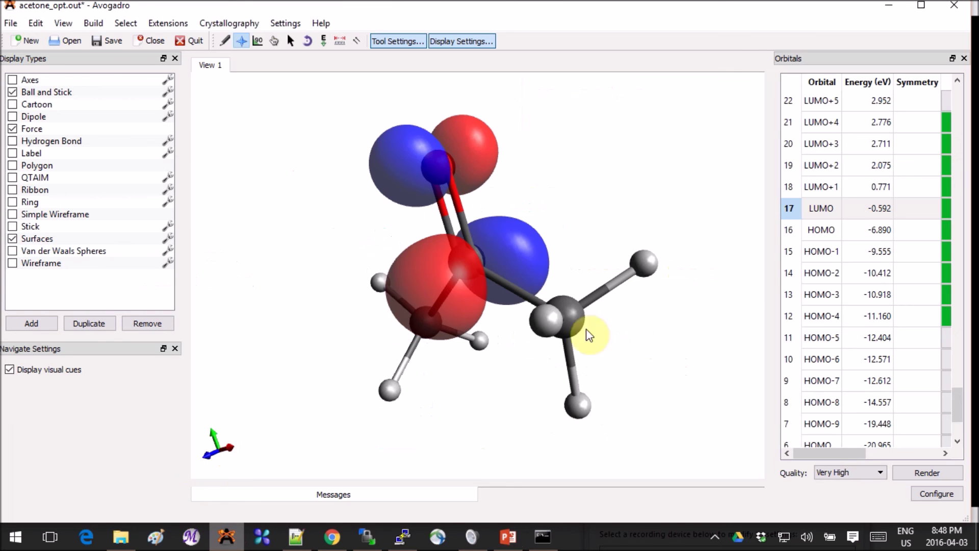
pyautogui.click(821, 252)
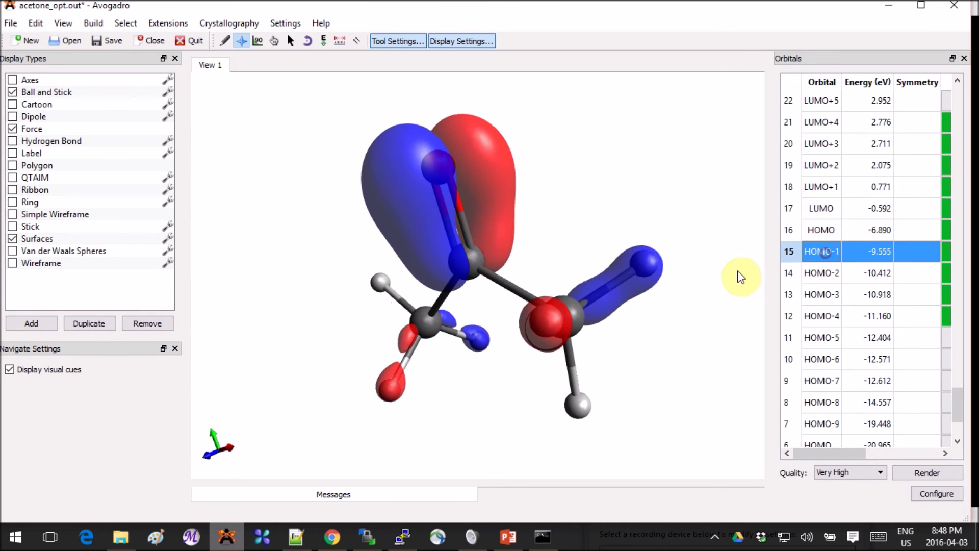
pyautogui.moveTo(739, 275); pyautogui.dragTo(460, 184)
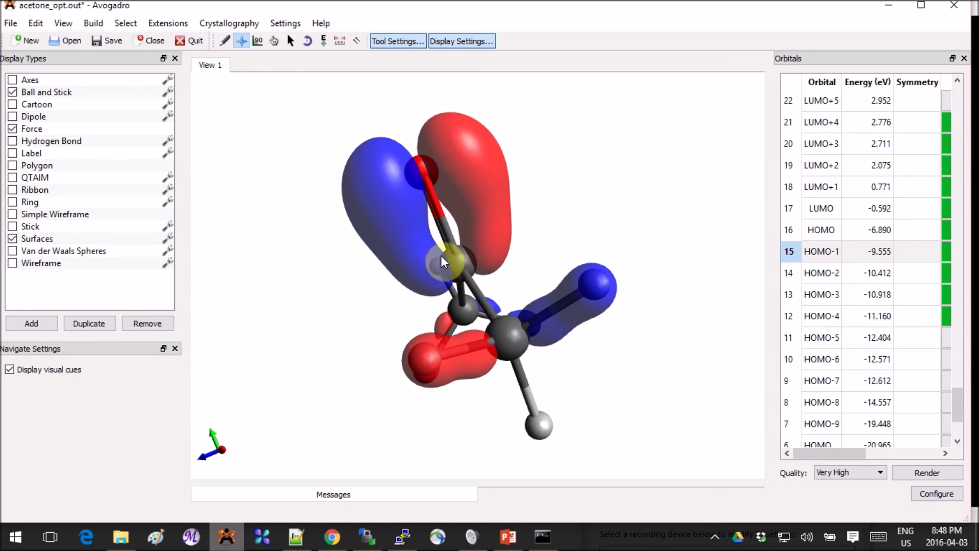
pyautogui.moveTo(442, 256)
pyautogui.mouseDown()
pyautogui.moveTo(492, 329)
pyautogui.moveTo(462, 261)
pyautogui.moveTo(586, 245)
pyautogui.moveTo(442, 263)
pyautogui.mouseUp()
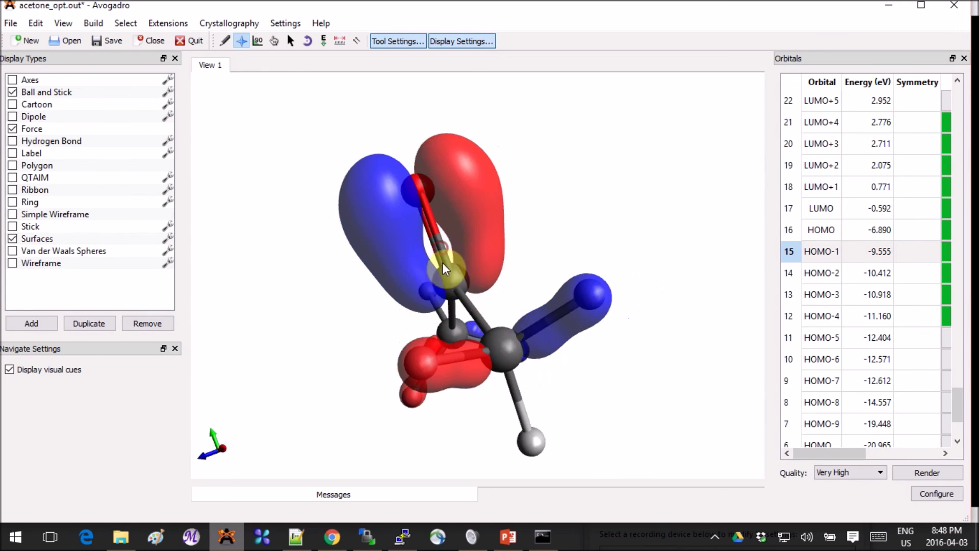
pyautogui.click(509, 536)
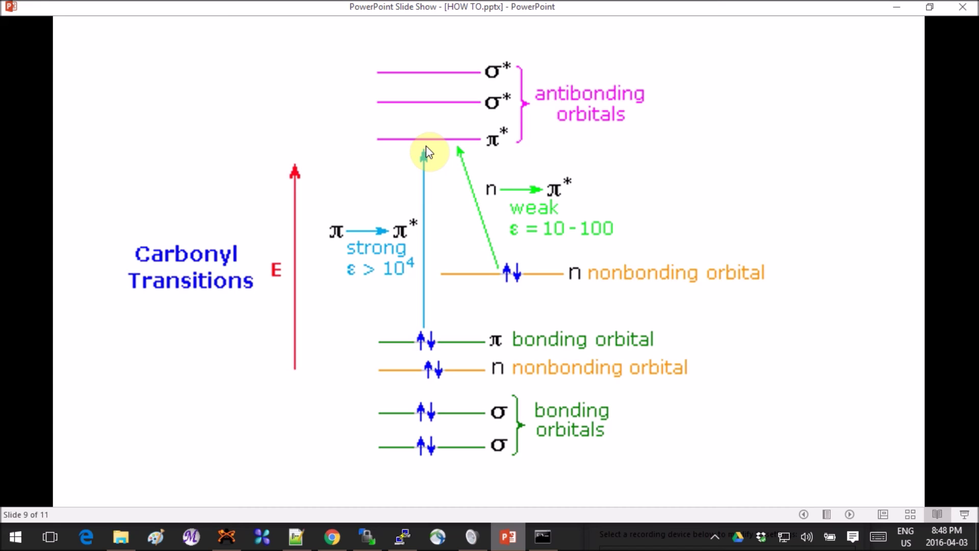
# Select the two STATE 3 transition lines in acetone_tdDFT.out's excited singlets, then deselect
pyautogui.click(296, 536)
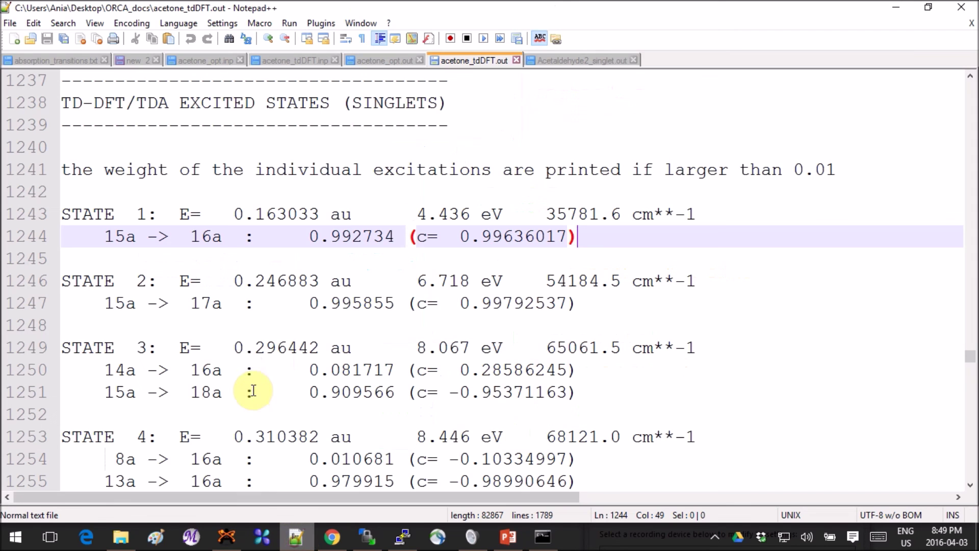
pyautogui.click(248, 370)
pyautogui.scroll(-1, 247, 369)
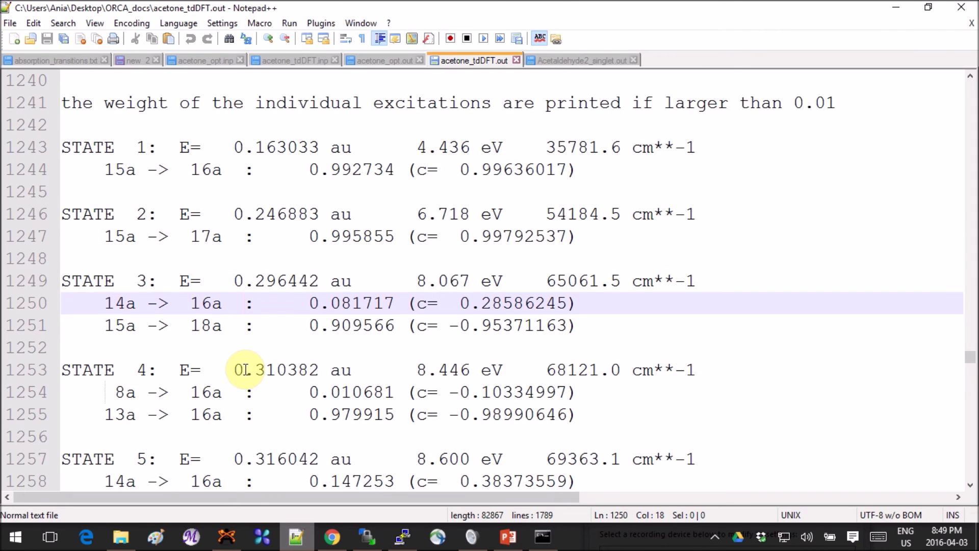
pyautogui.scroll(-1, 247, 368)
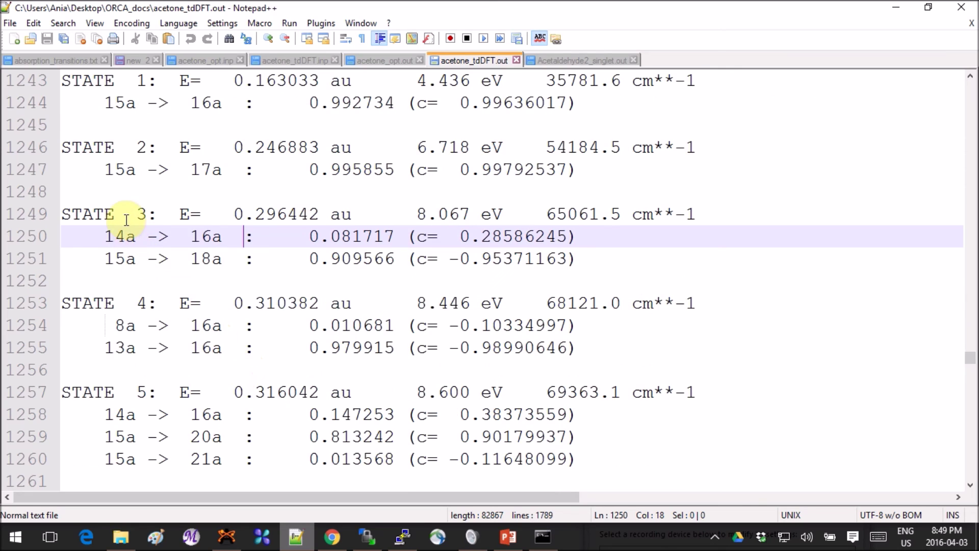
pyautogui.moveTo(104, 236); pyautogui.dragTo(226, 258)
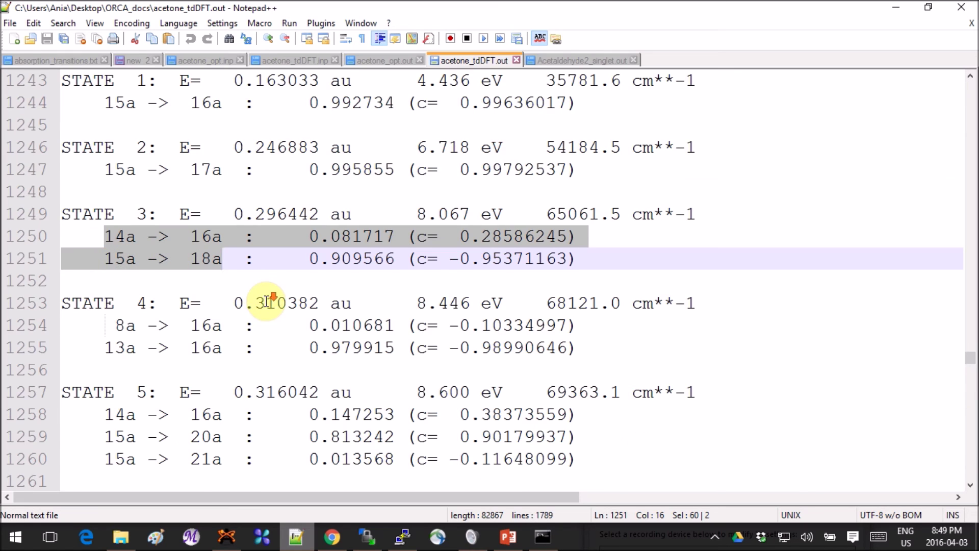
pyautogui.scroll(-10, 267, 301)
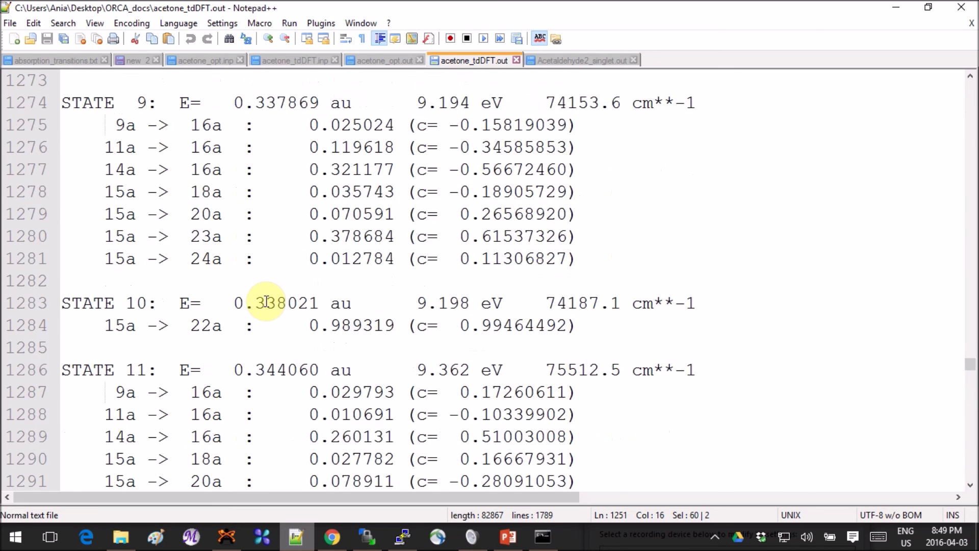
pyautogui.scroll(12, 266, 301)
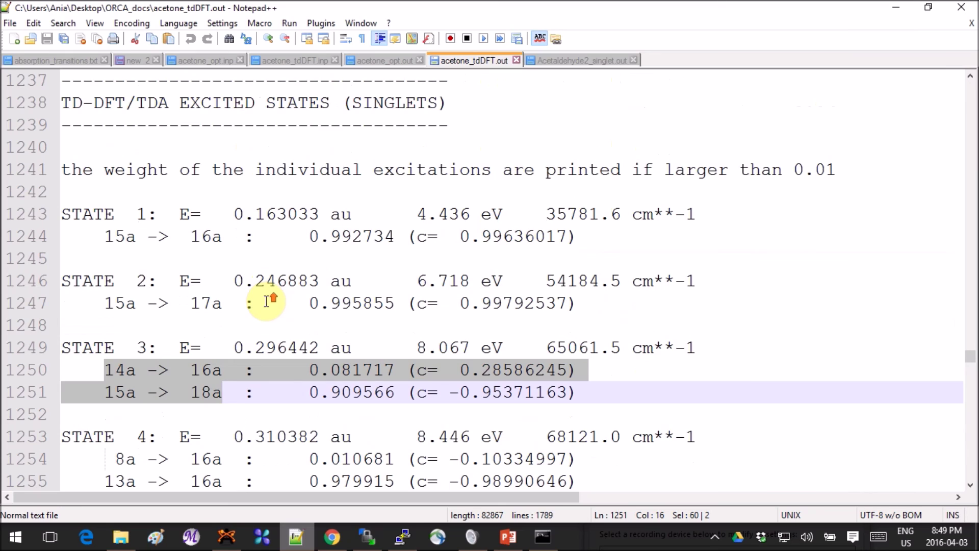
pyautogui.click(748, 276)
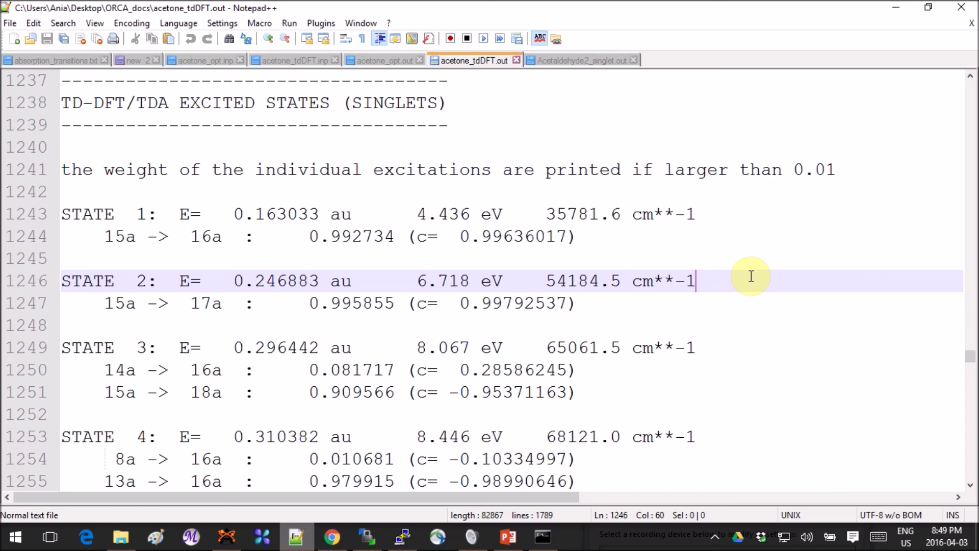
pyautogui.click(750, 276)
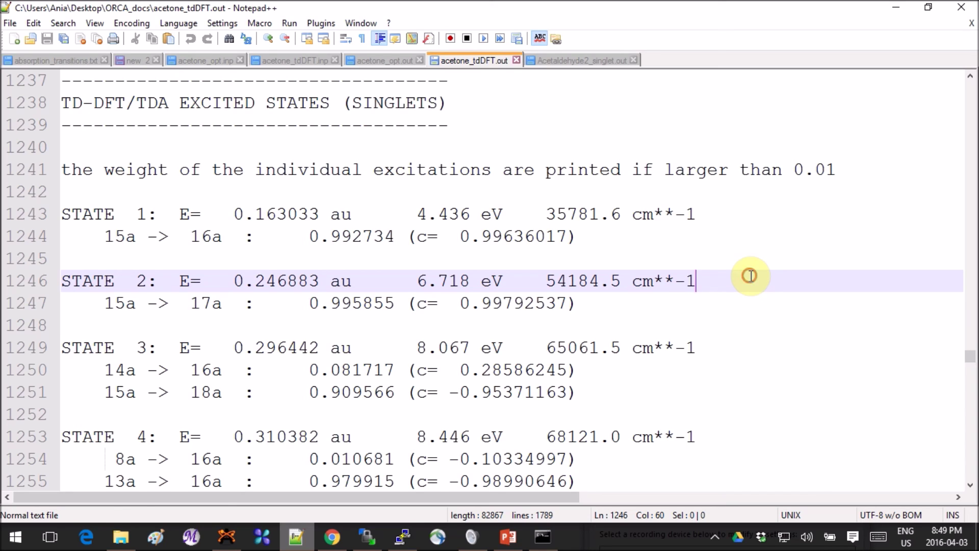